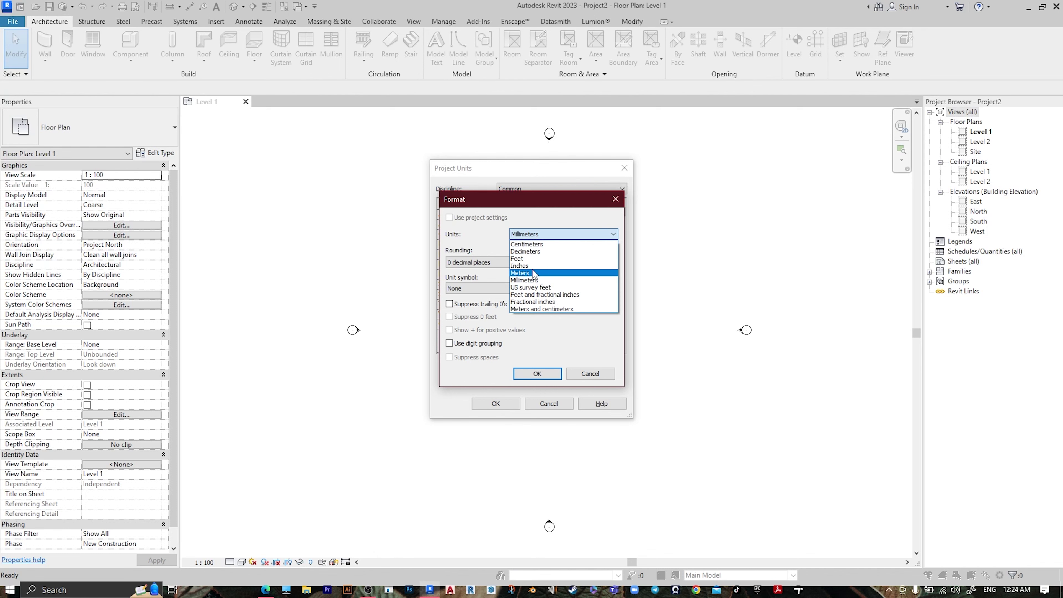
# - Set the project's length units to meters rounded to 2 decimal places
pyautogui.click(528, 273)
pyautogui.click(482, 262)
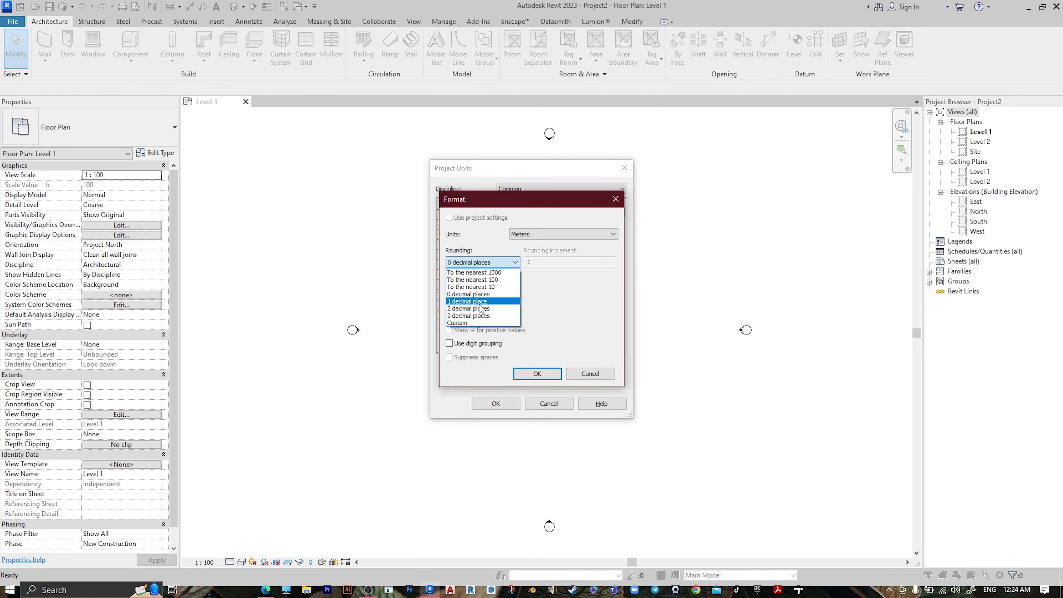
pyautogui.click(482, 309)
pyautogui.click(537, 373)
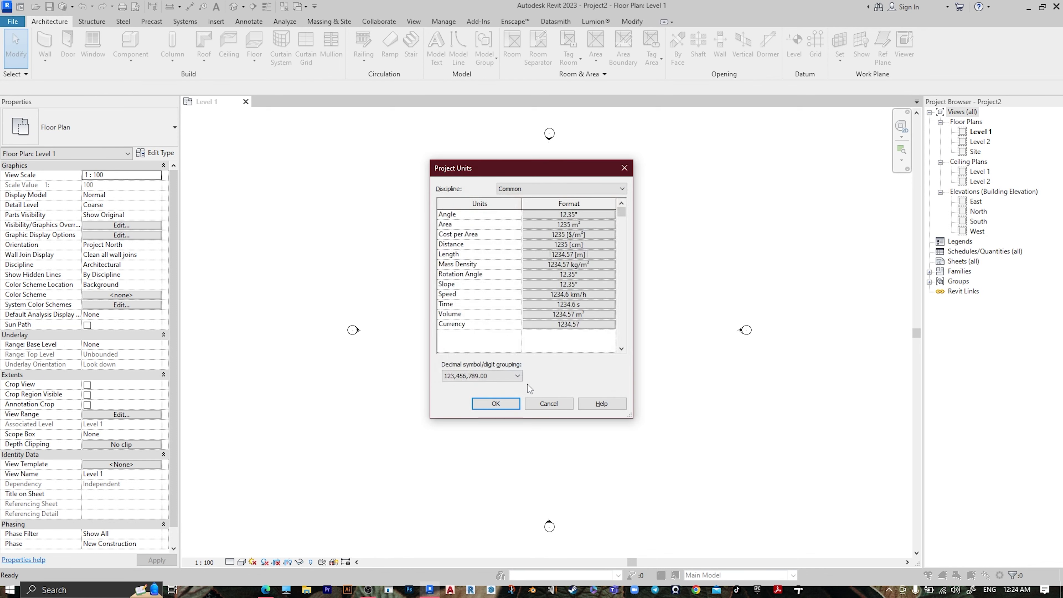
pyautogui.click(495, 403)
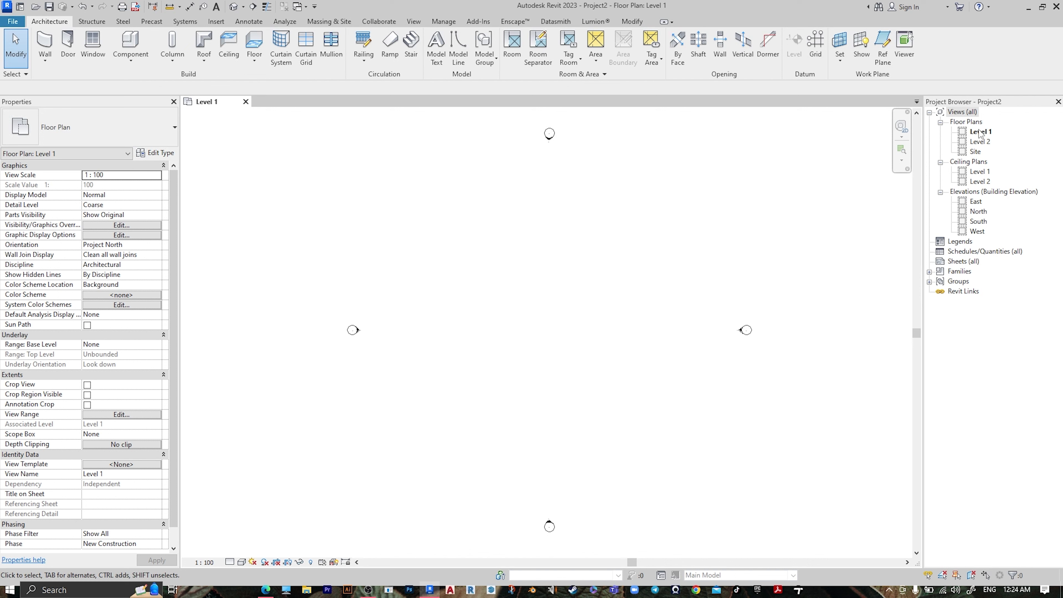
# - Create an in-place model on Level 1 in the Walls family category and name it Wall
pyautogui.click(979, 132)
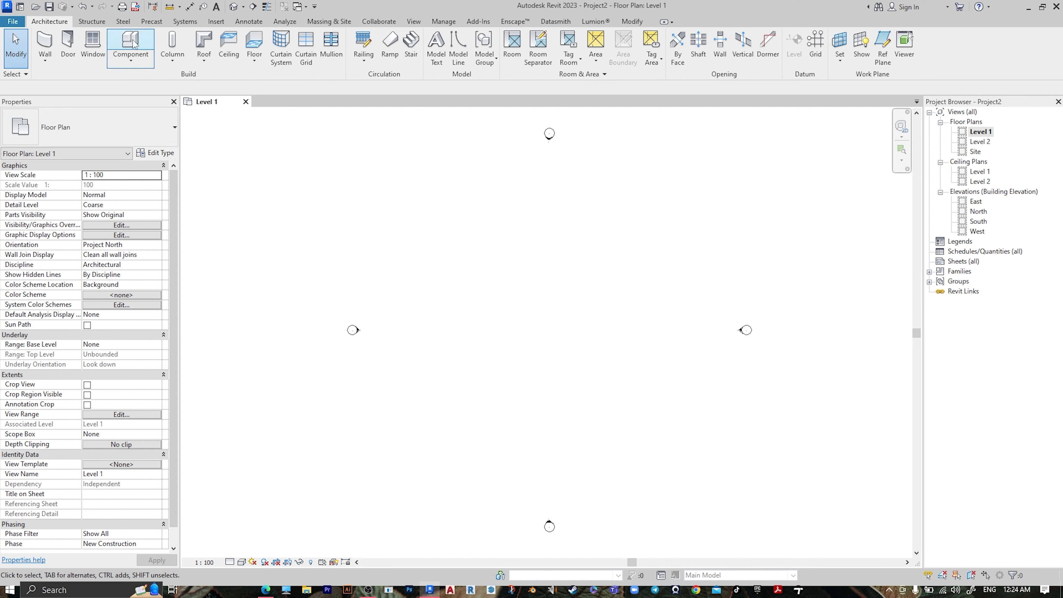
pyautogui.click(138, 61)
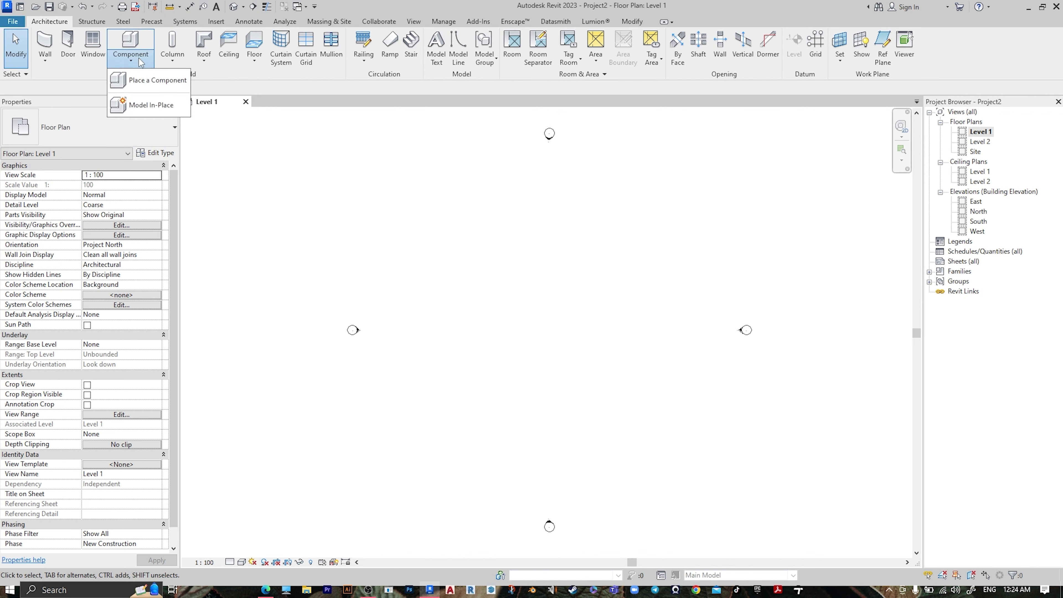
pyautogui.click(147, 111)
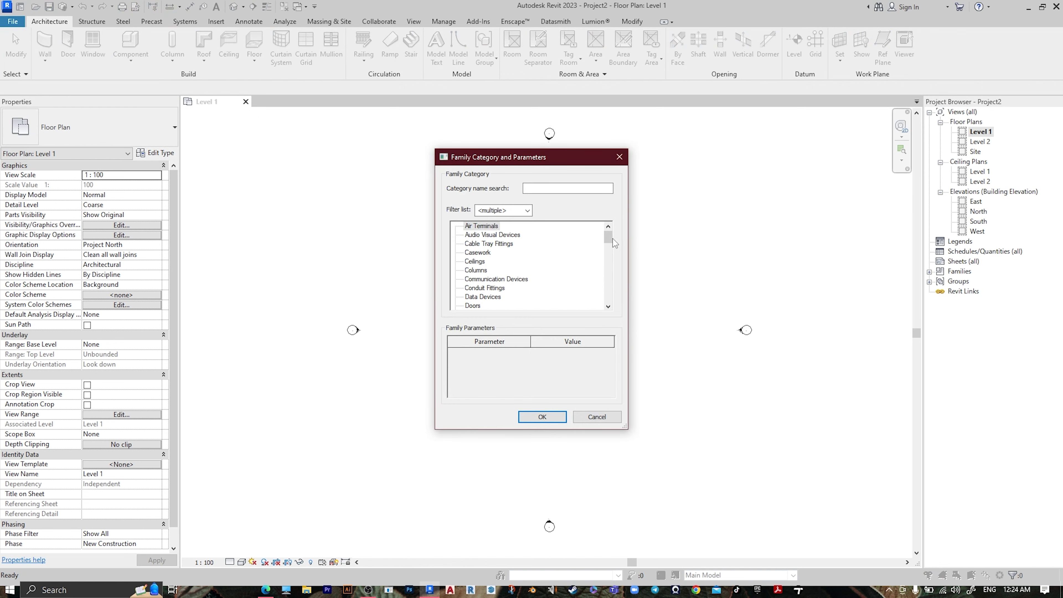
pyautogui.moveTo(613, 239); pyautogui.dragTo(608, 297)
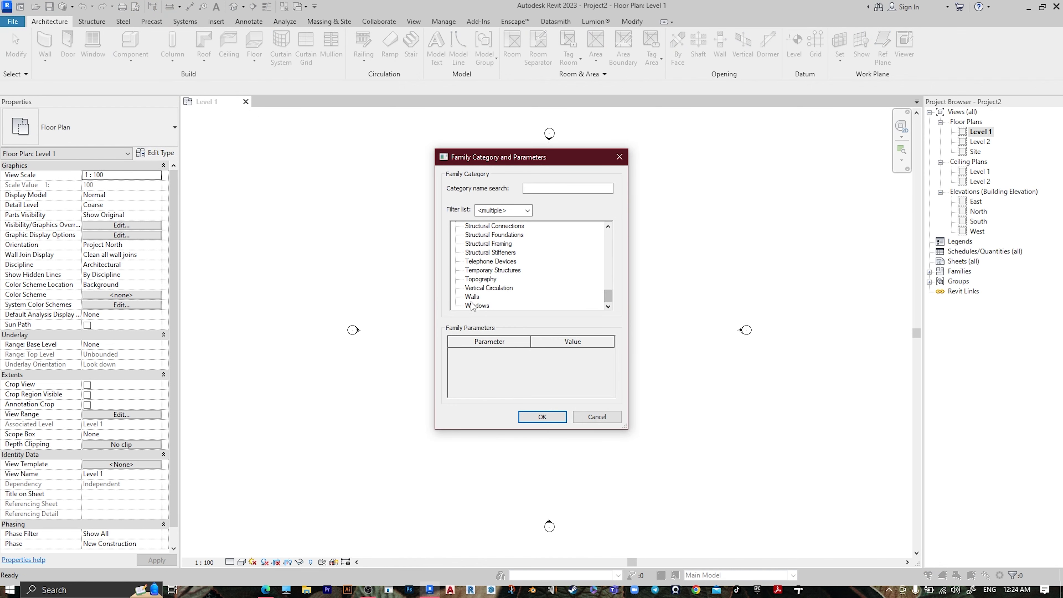
pyautogui.click(543, 416)
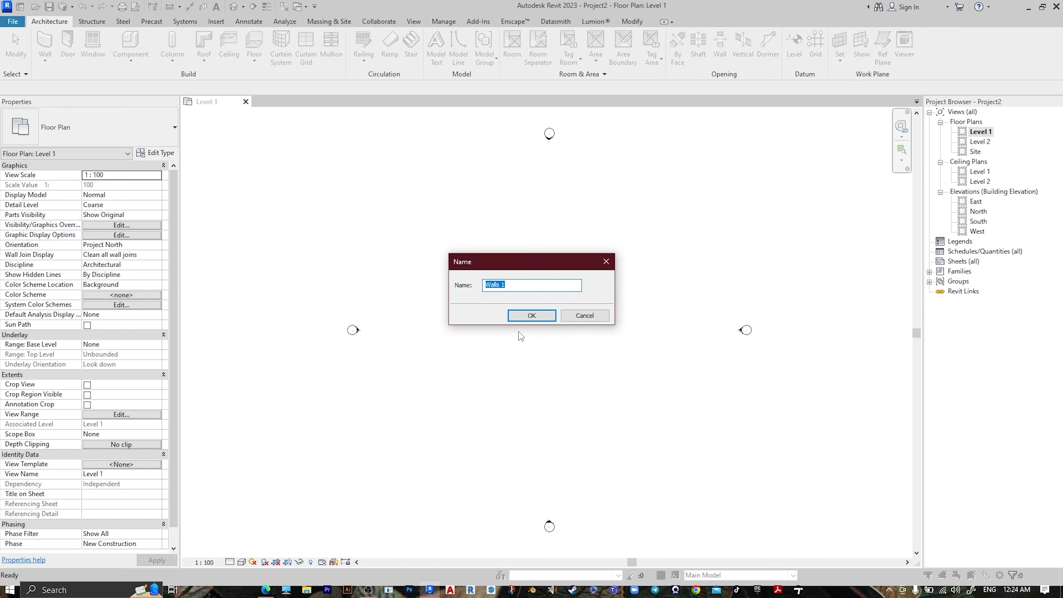
pyautogui.write('Wall')
pyautogui.click(521, 316)
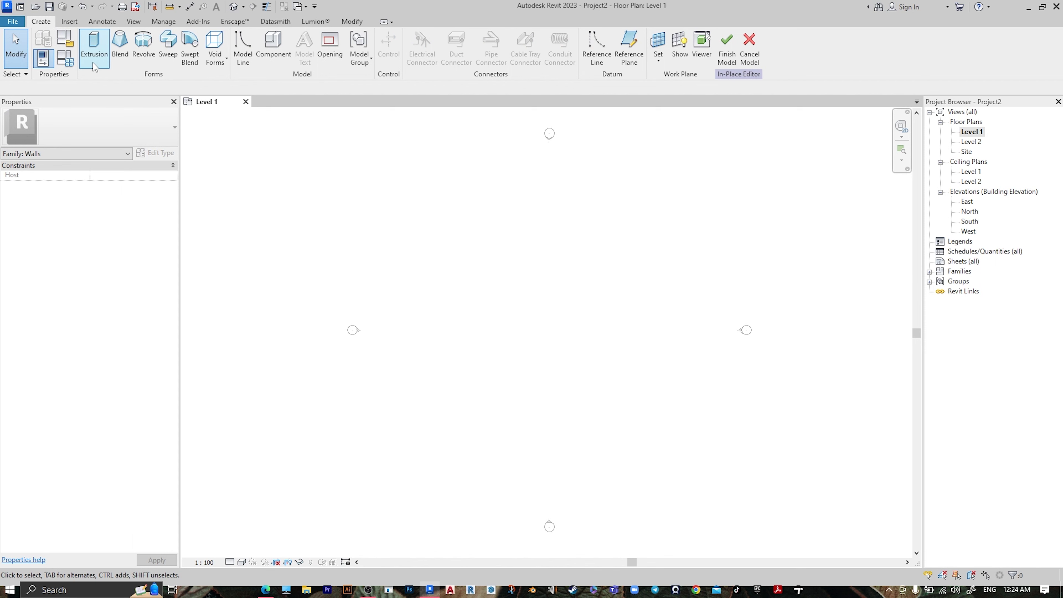
# - Start an extrusion in the in-place model with Level 1 as its work plane
pyautogui.click(94, 46)
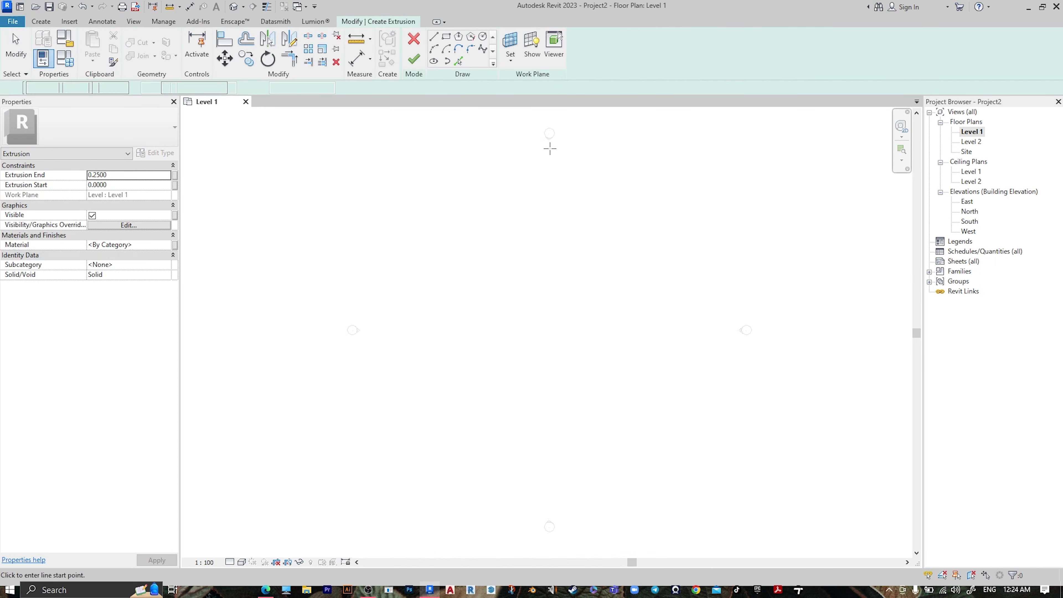
pyautogui.click(510, 44)
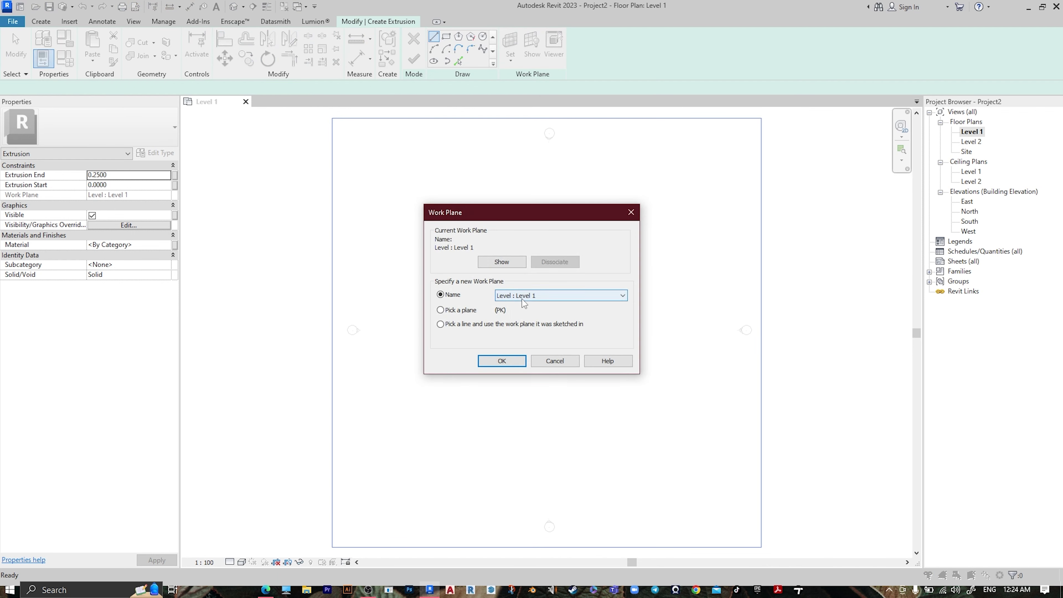
pyautogui.click(504, 361)
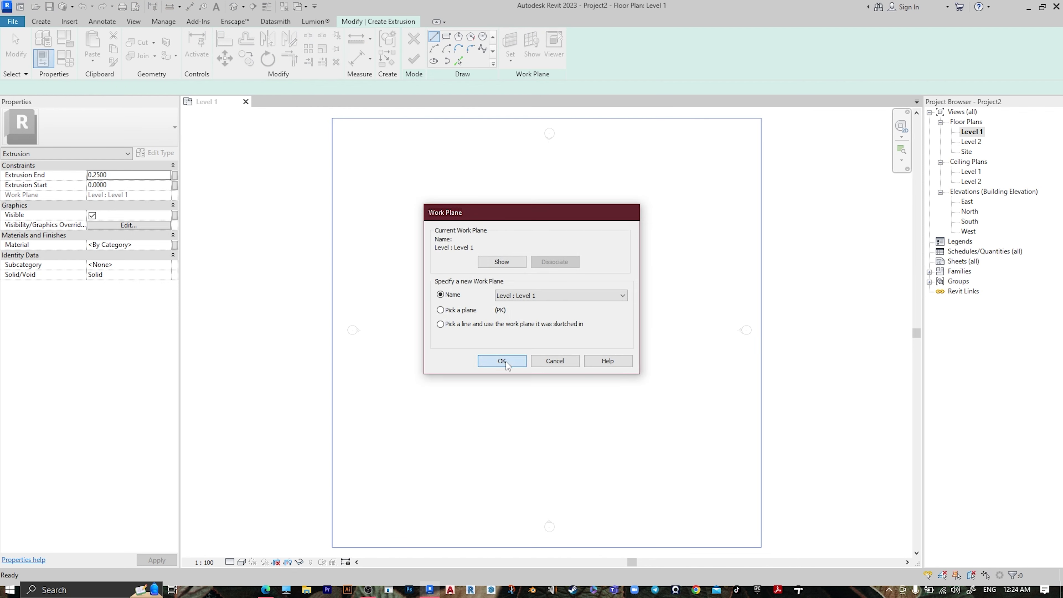
pyautogui.click(41, 22)
pyautogui.click(237, 44)
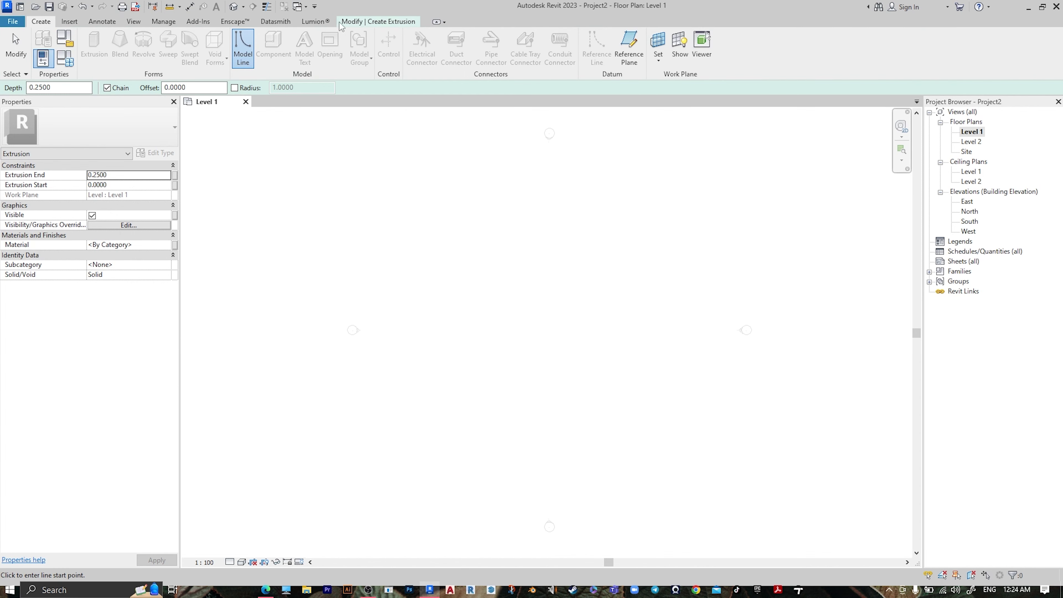
pyautogui.click(361, 23)
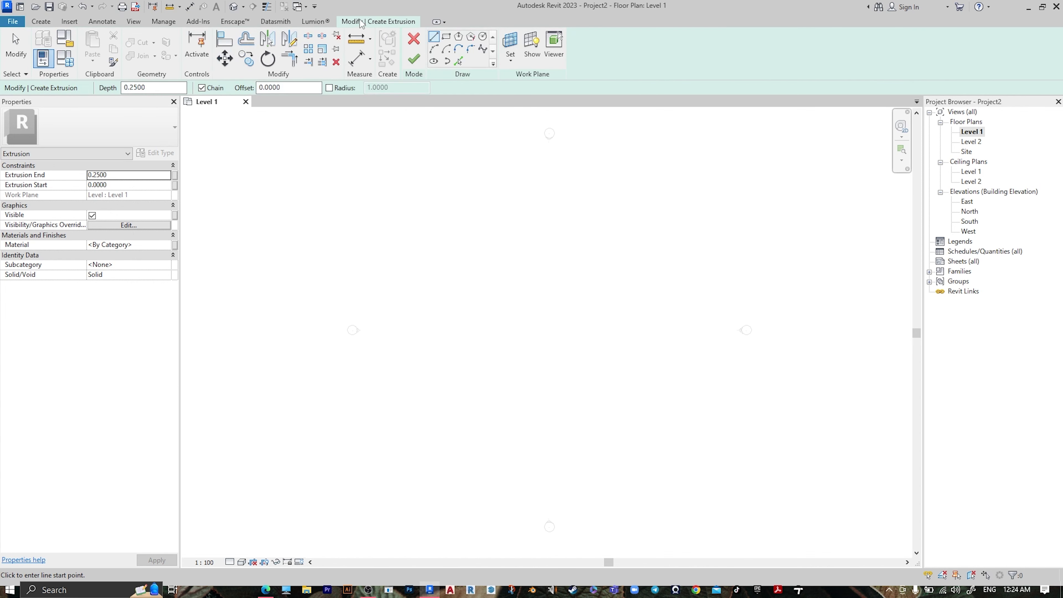
# - Sketch a rectangular extrusion profile about 32 m by 16 m between the elevation markers
pyautogui.click(446, 37)
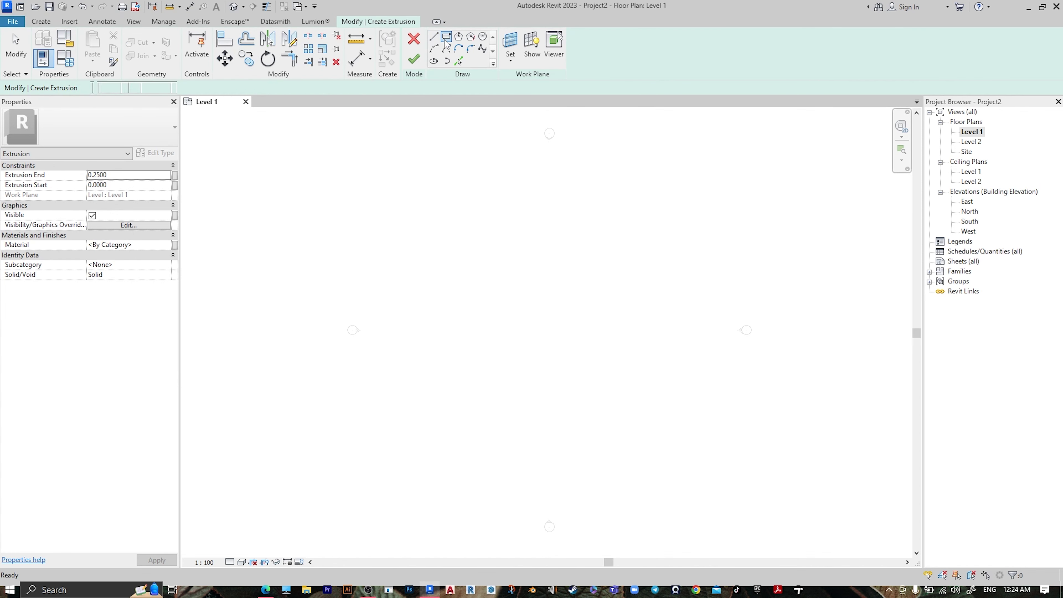
pyautogui.click(458, 272)
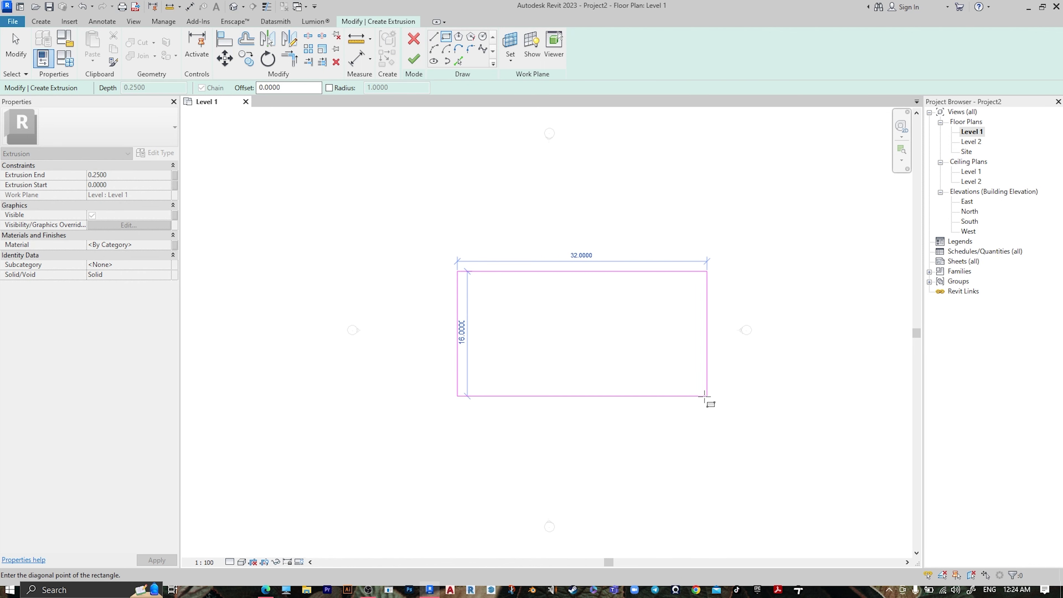
pyautogui.click(706, 395)
# - Set the rectangle's vertical side to 8 m and its horizontal side to 25 m
pyautogui.click(728, 334)
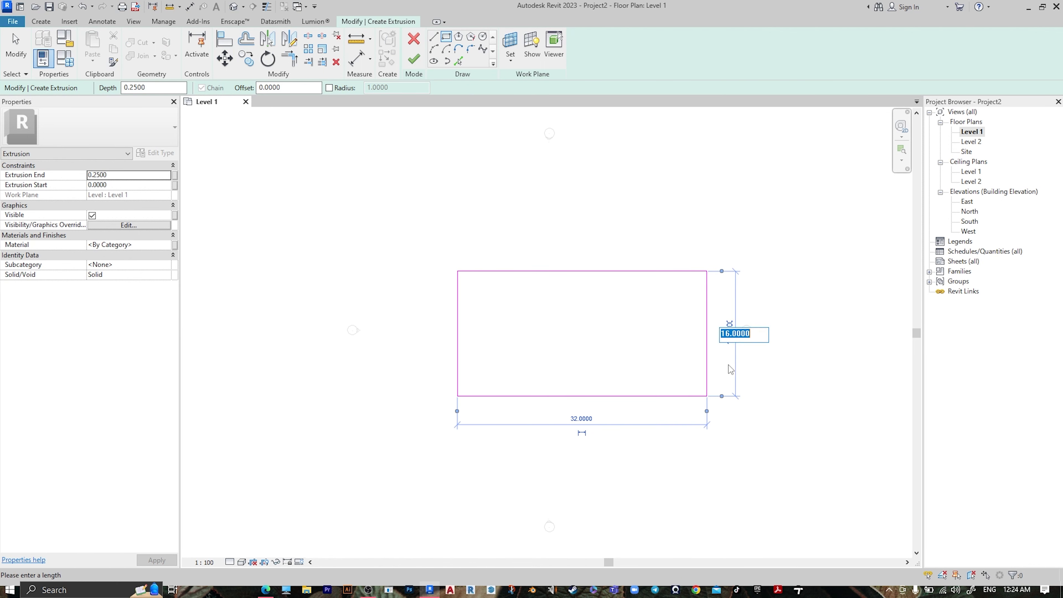
pyautogui.press('Home')
pyautogui.doubleClick(740, 337)
pyautogui.press('Return')
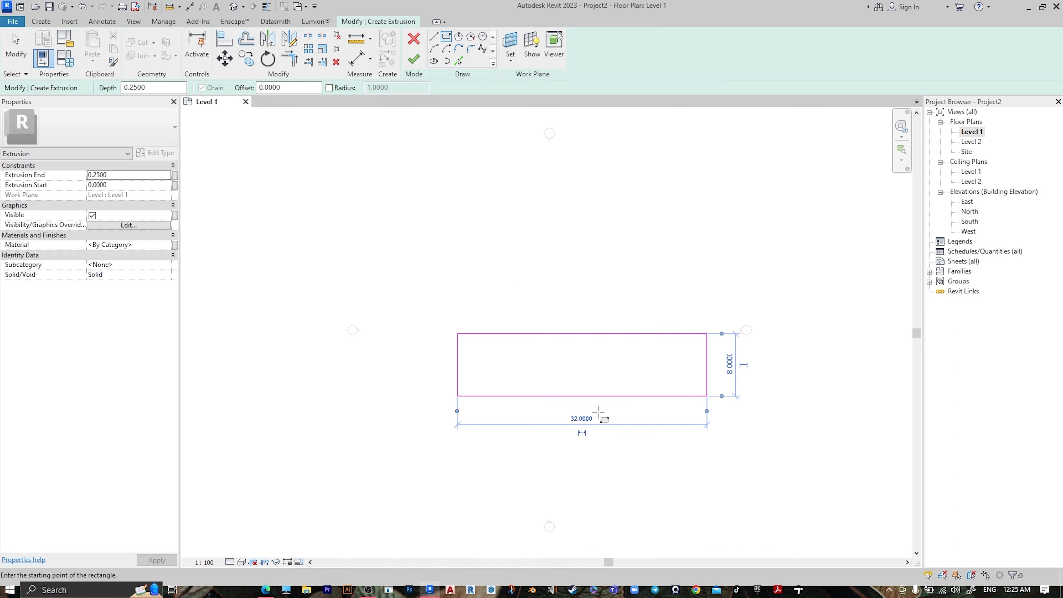
pyautogui.click(580, 424)
pyautogui.write('25')
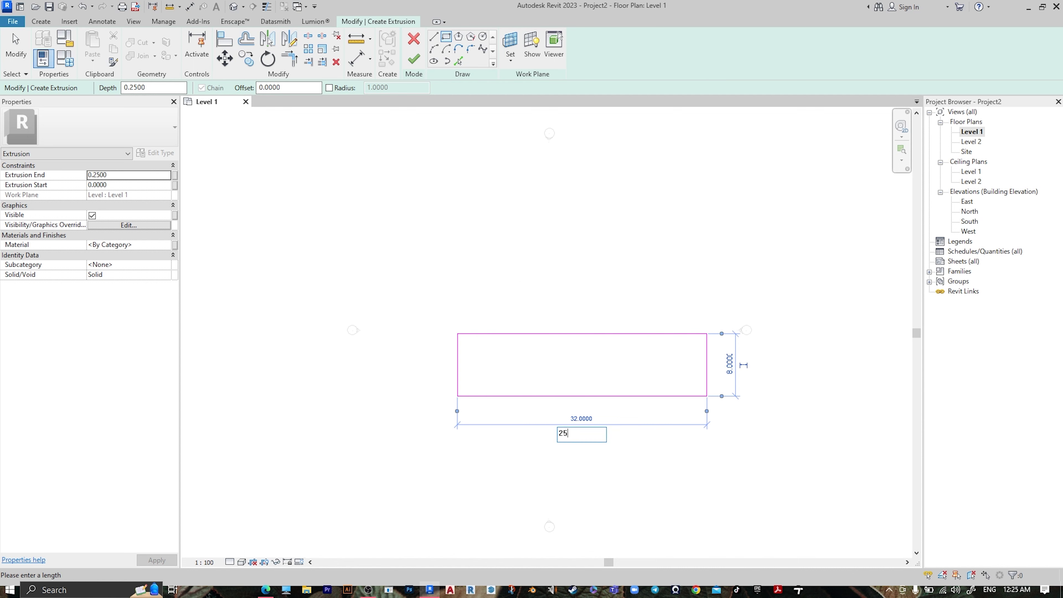
pyautogui.press('Return')
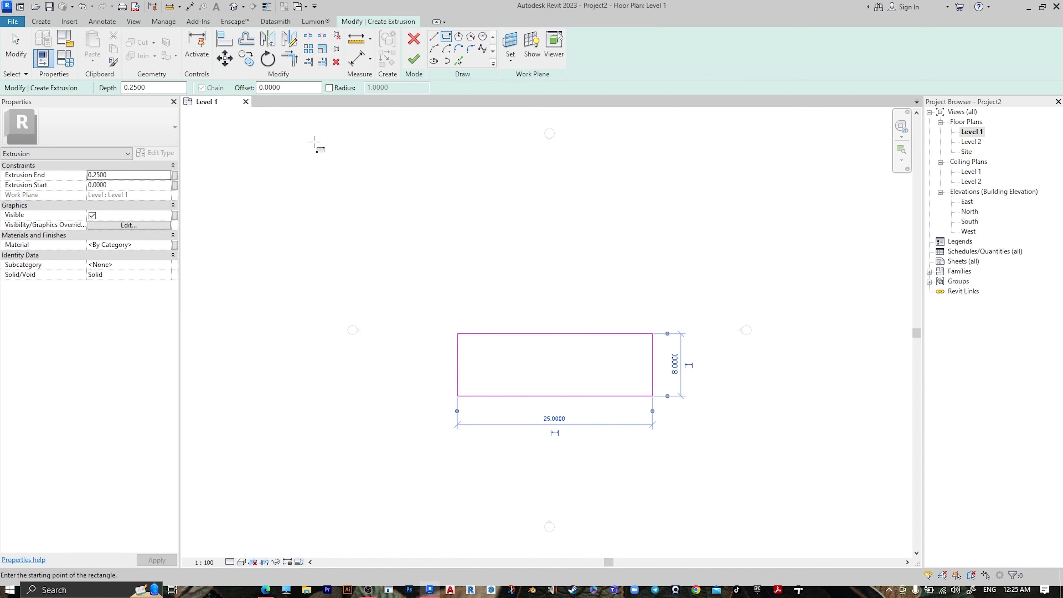
# - Offset a copy of the whole rectangle outward by 0.3 m to form the wall thickness
pyautogui.click(246, 39)
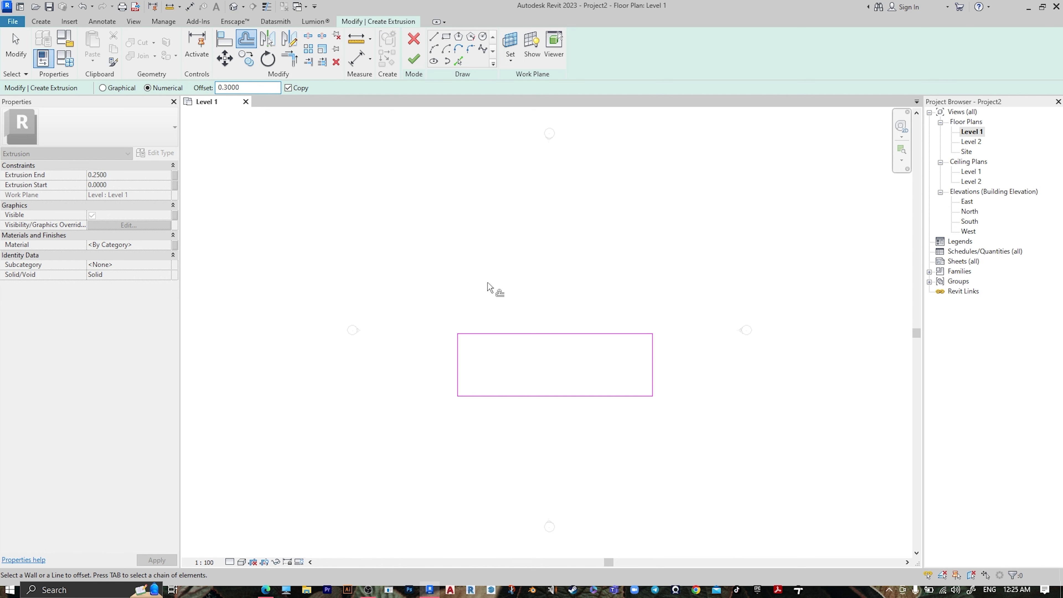
pyautogui.scroll(3, 504, 333)
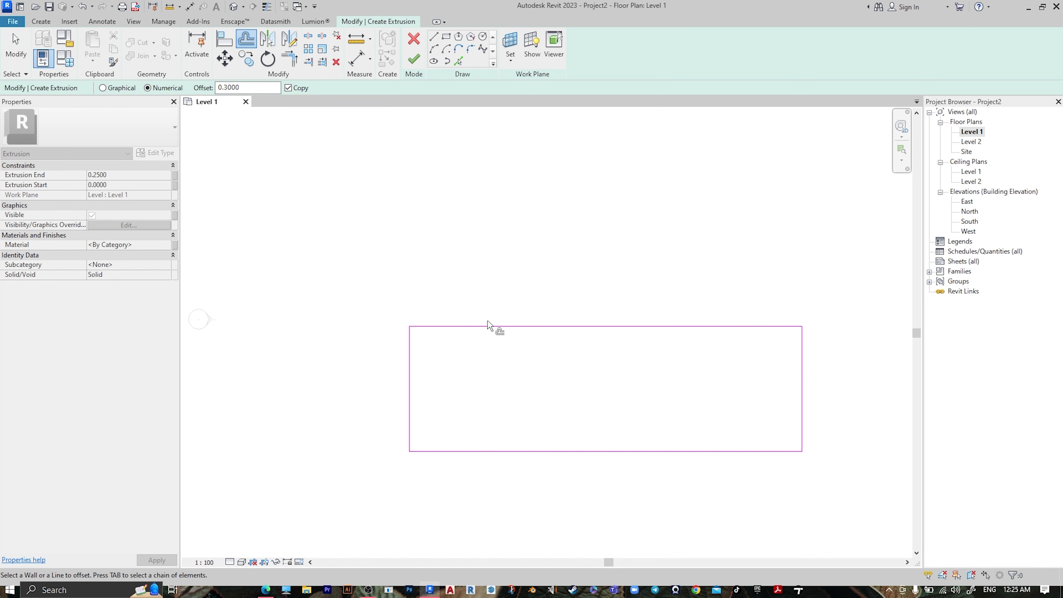
pyautogui.press('Tab')
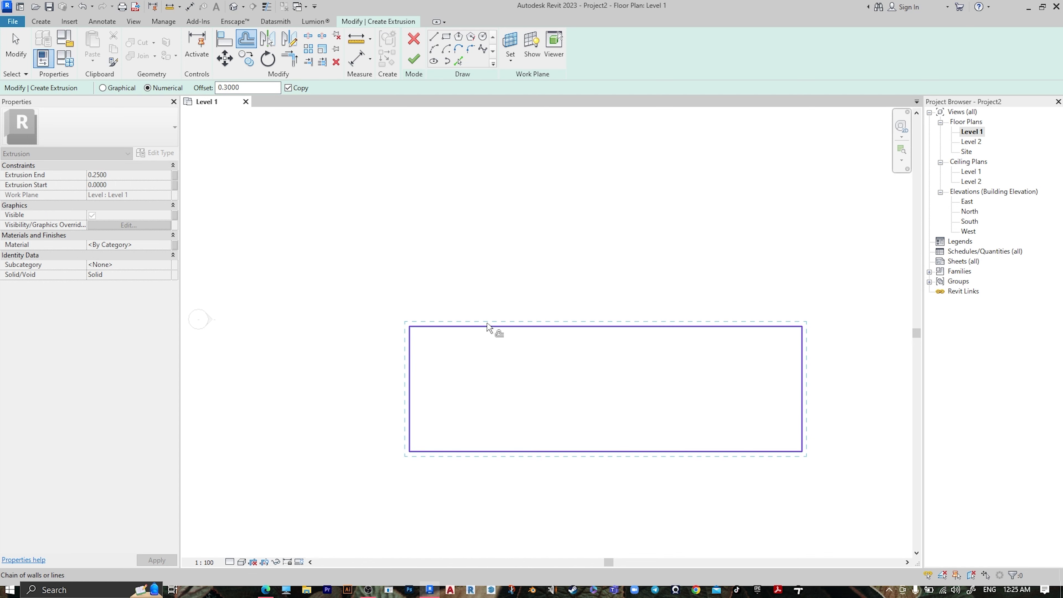
pyautogui.click(487, 324)
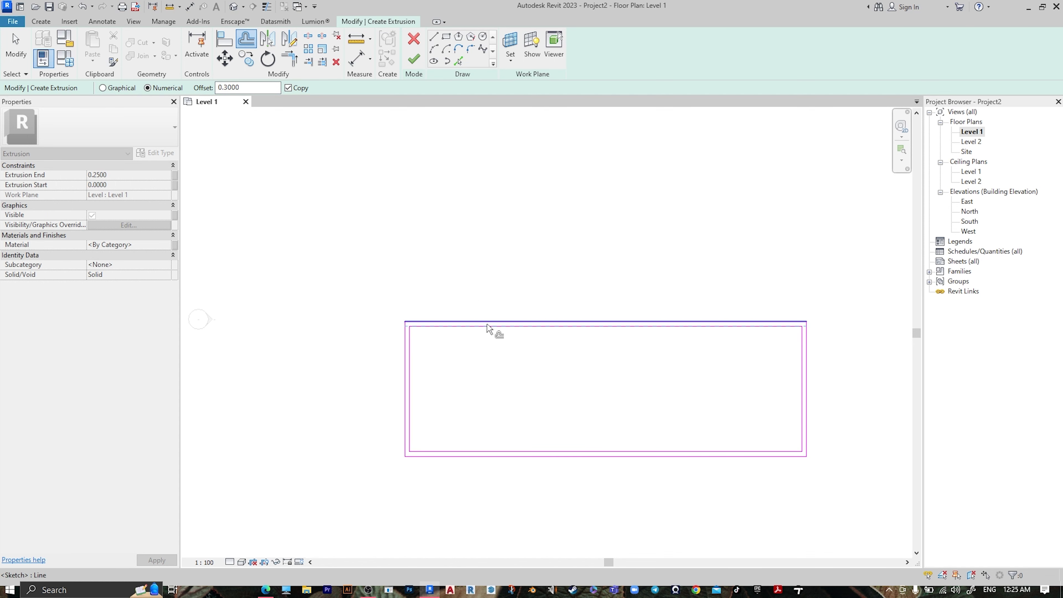
pyautogui.press('Escape')
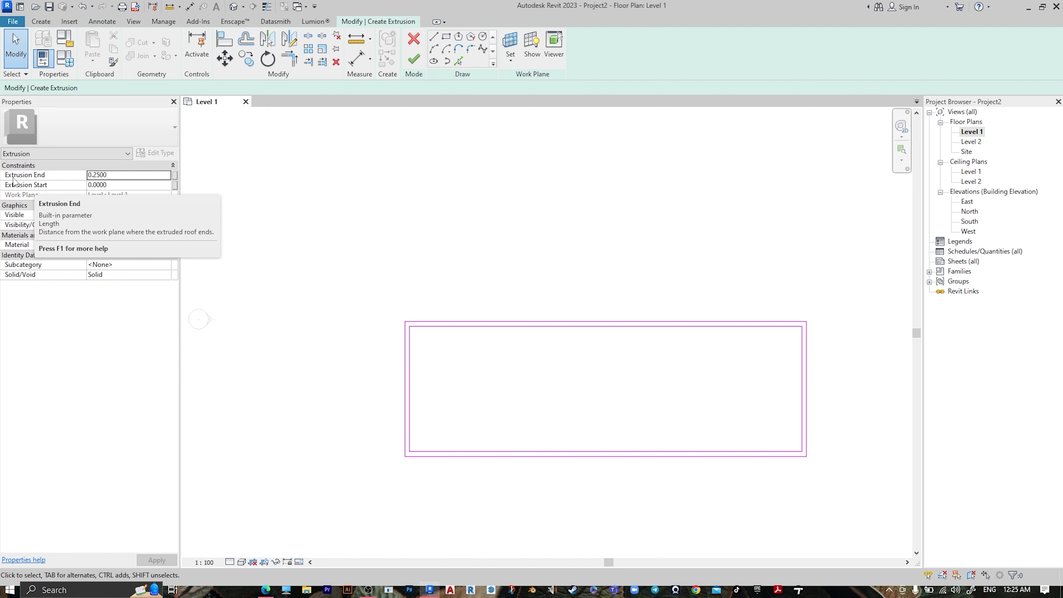
# - Set the extrusion end to 0.1 m and the extrusion start to -3 m, and finish the extrusion
pyautogui.click(118, 174)
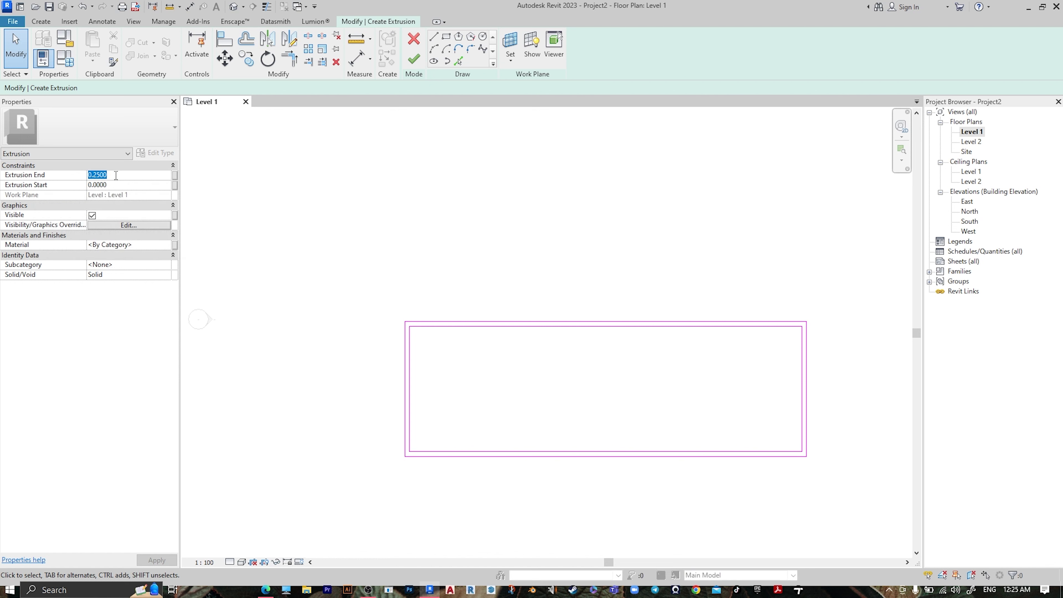
pyautogui.write('0.')
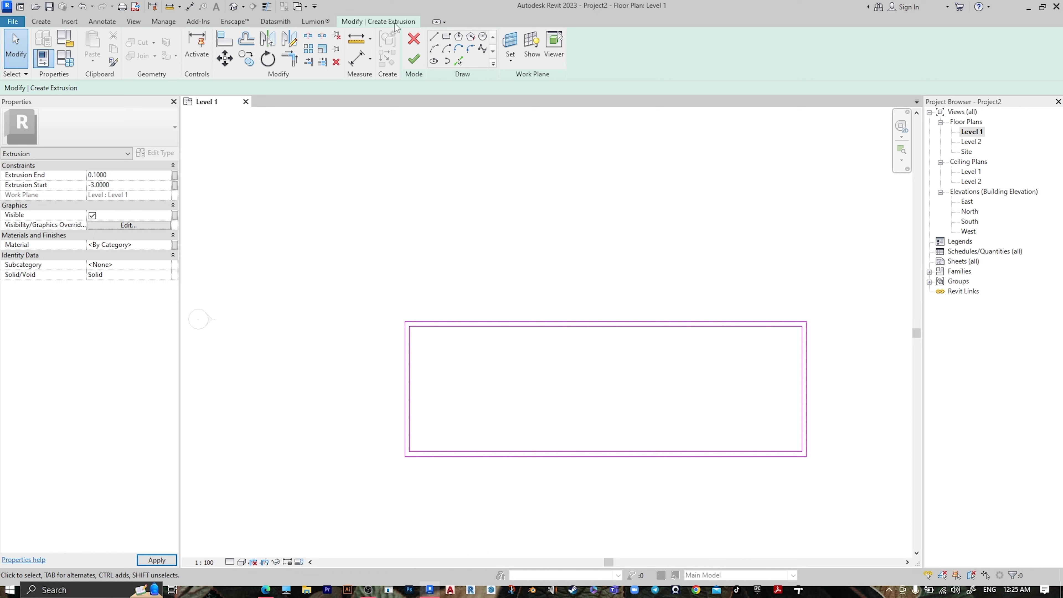
pyautogui.click(414, 59)
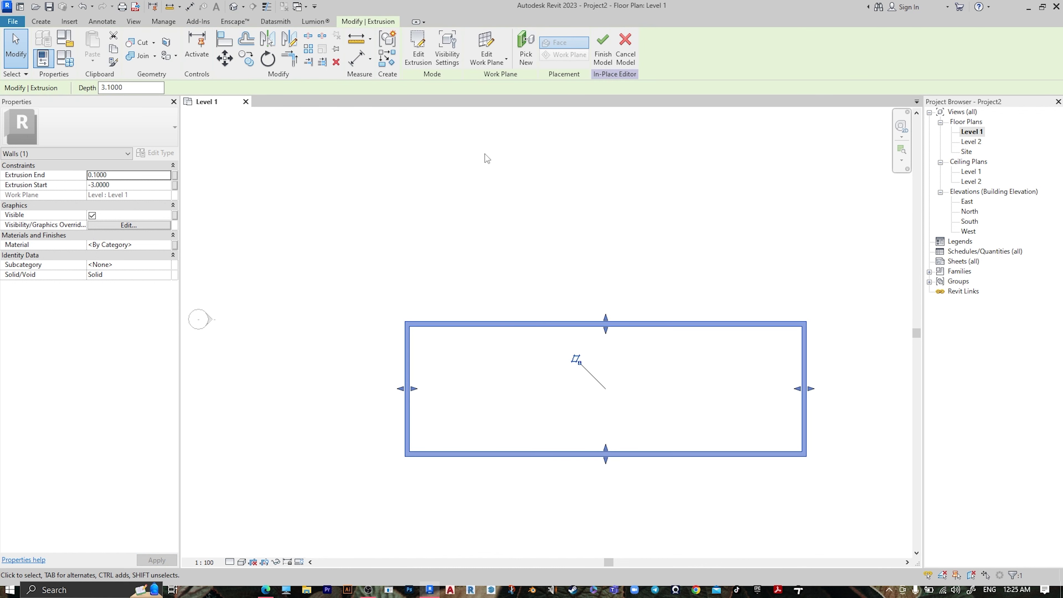
# - Open the default 3D view and orient it to face the front of the walls
pyautogui.click(234, 7)
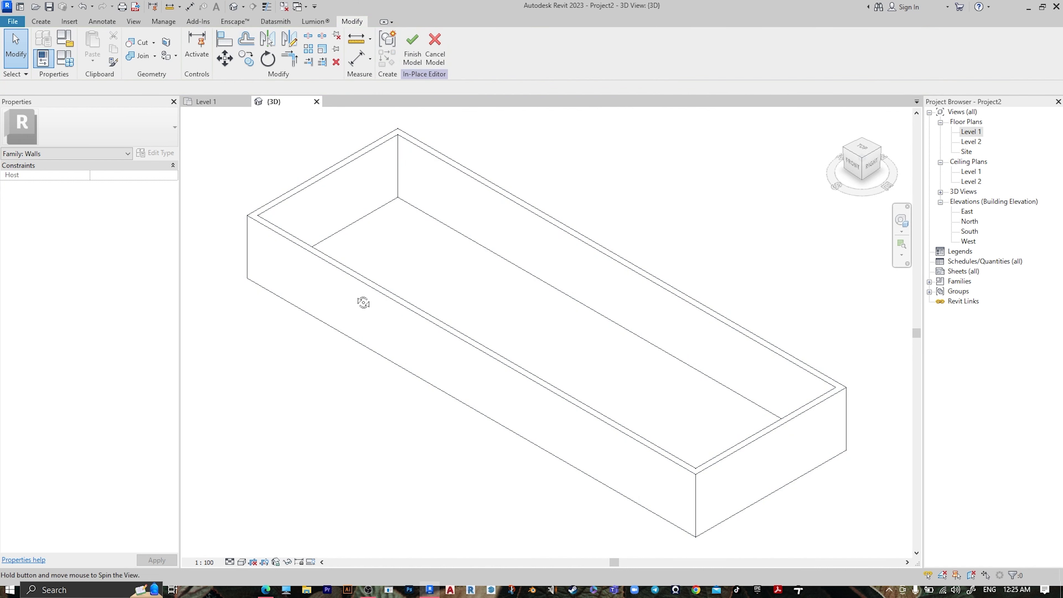
pyautogui.keyDown('shift'); pyautogui.moveTo(364, 302); pyautogui.dragTo(484, 226, button='middle'); pyautogui.keyUp('shift')
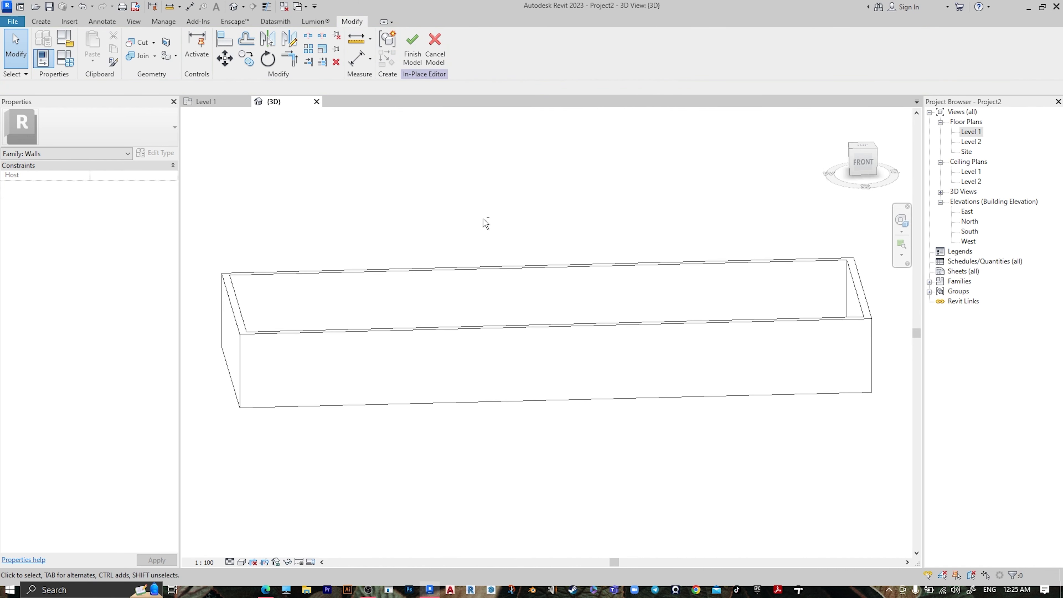
pyautogui.click(868, 167)
pyautogui.scroll(4, 385, 354)
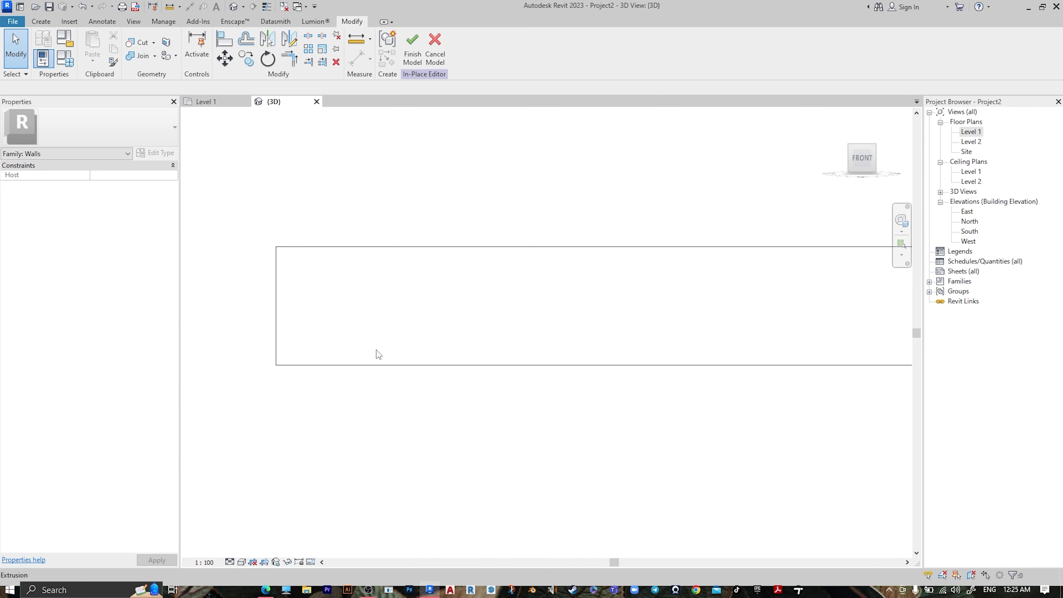
# - Start a new extrusion and set its work plane by picking the long side face of the basin walls
pyautogui.click(41, 22)
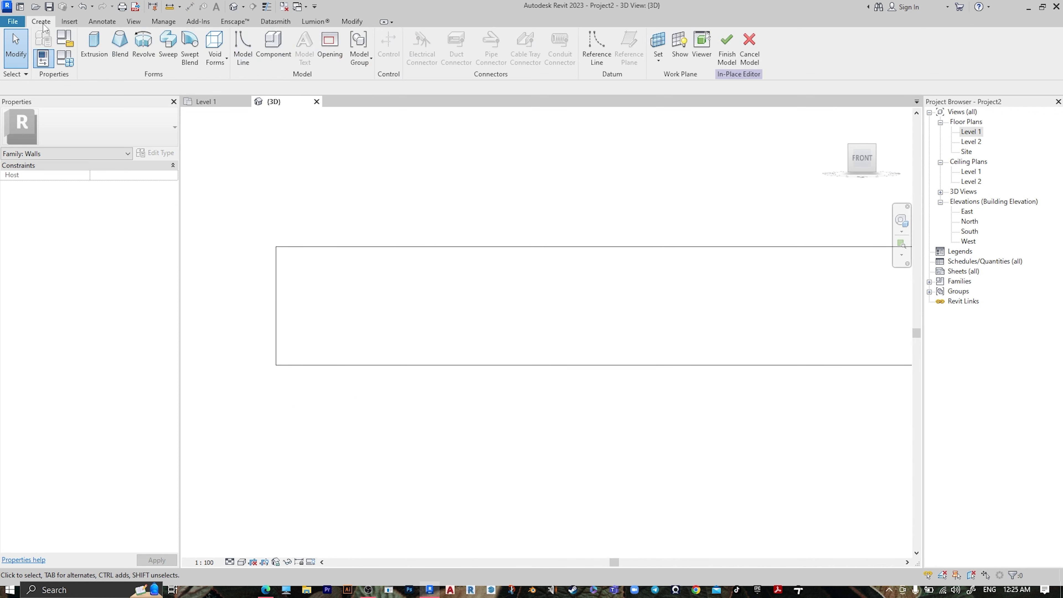
pyautogui.click(94, 50)
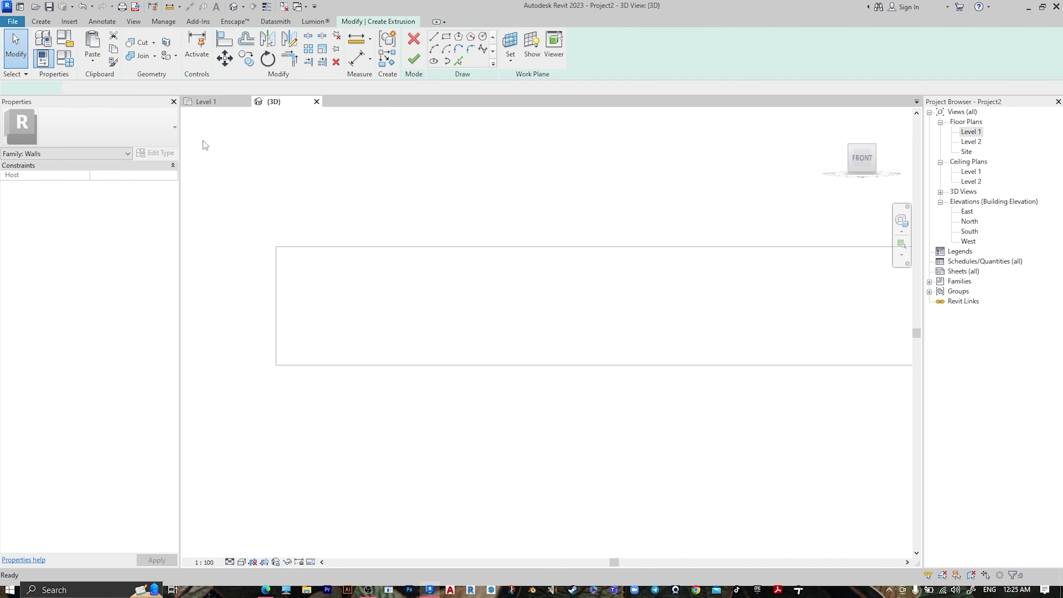
pyautogui.click(511, 59)
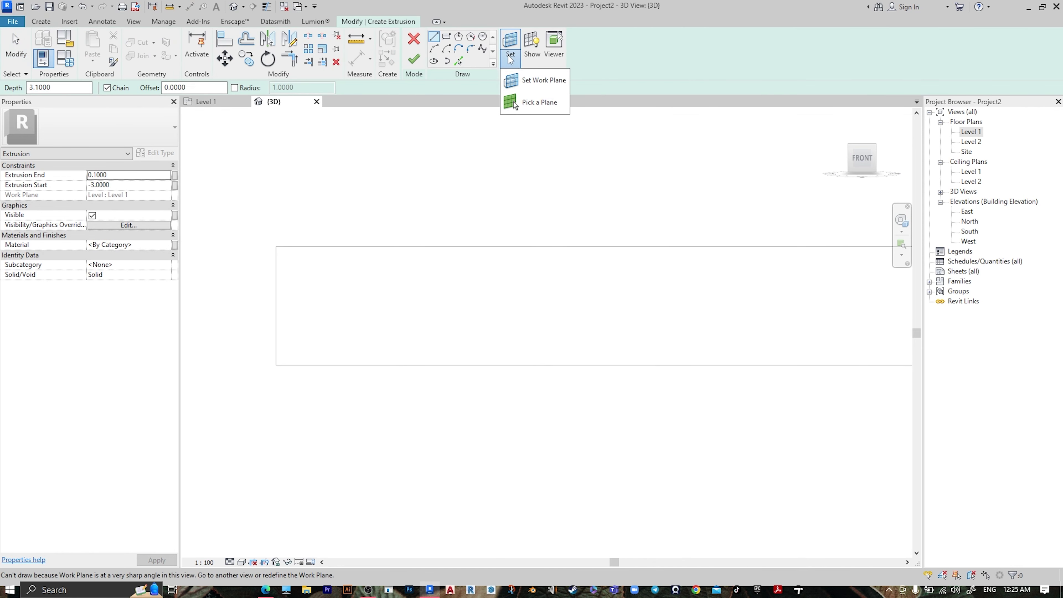
pyautogui.click(541, 82)
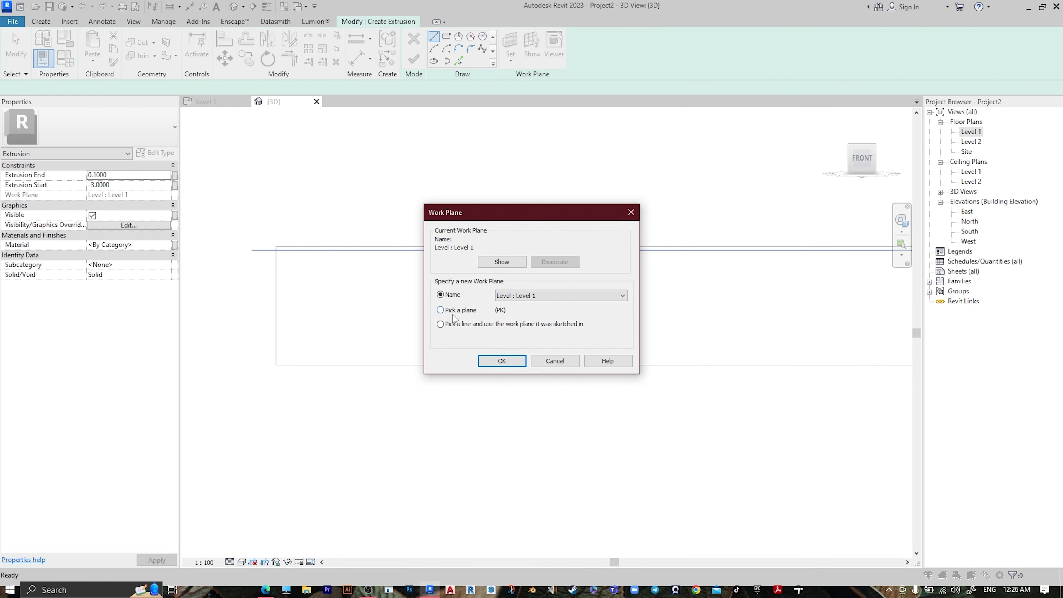
pyautogui.click(450, 312)
pyautogui.click(502, 361)
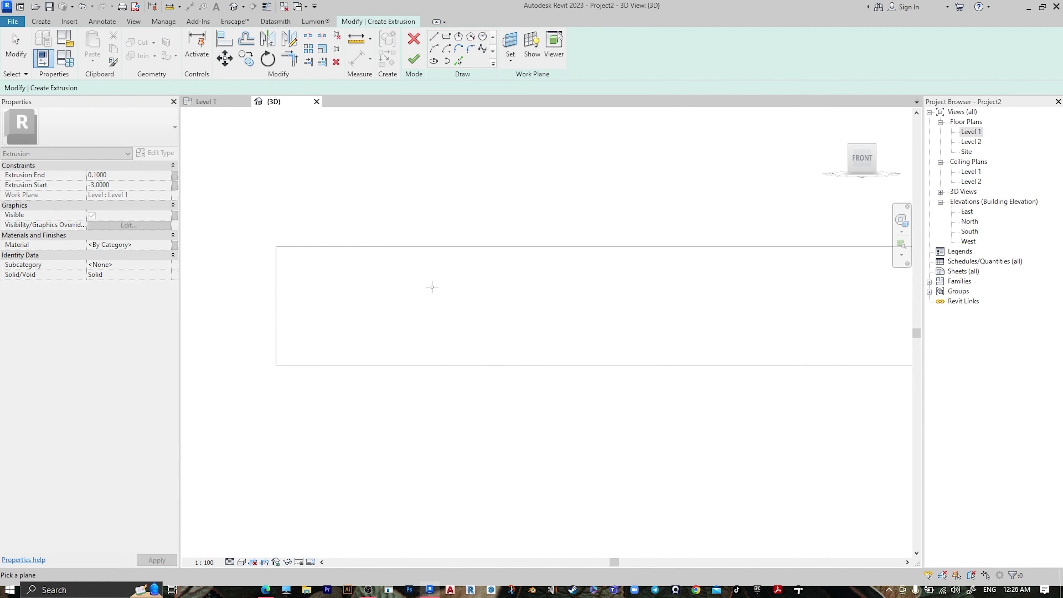
pyautogui.press('Tab')
pyautogui.click(383, 247)
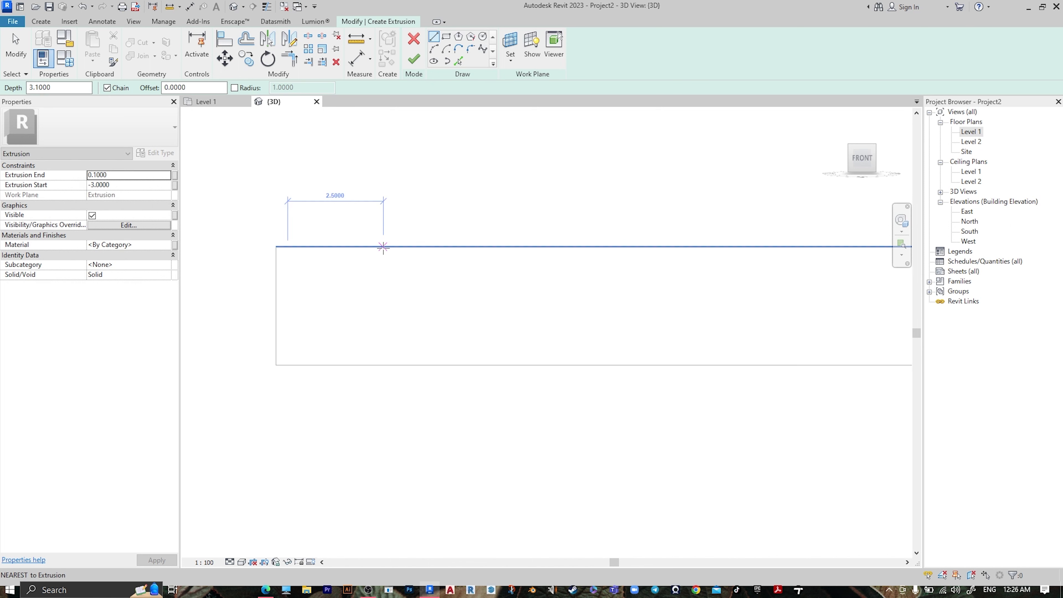
pyautogui.click(509, 61)
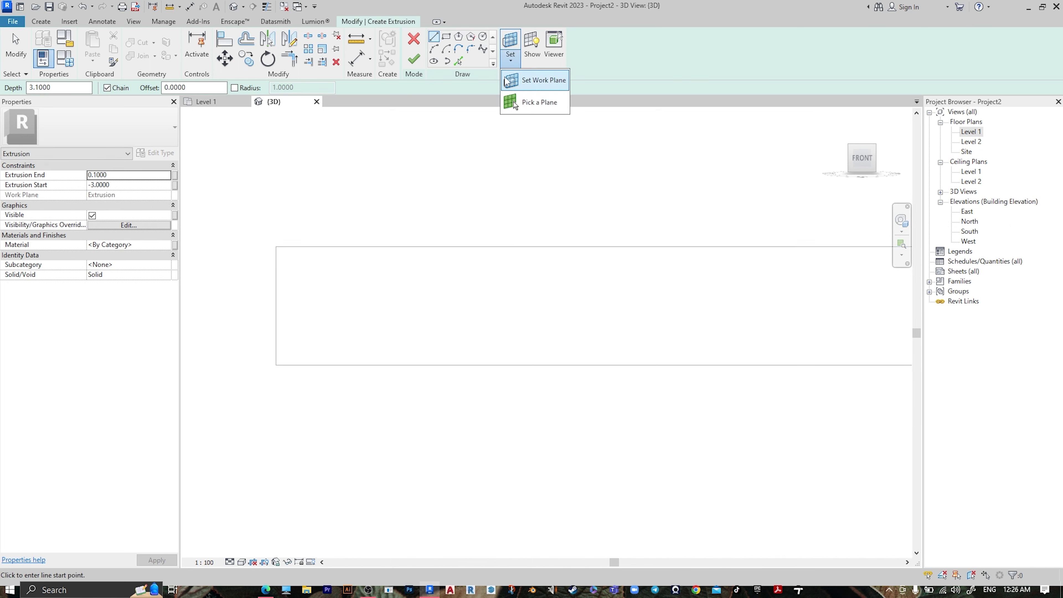
pyautogui.click(509, 83)
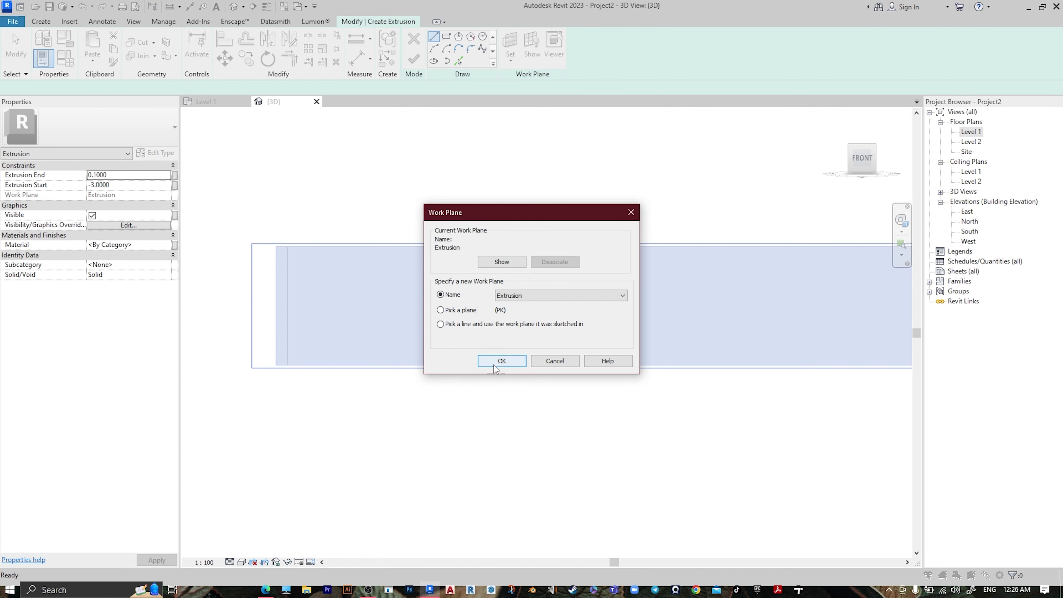
pyautogui.click(498, 361)
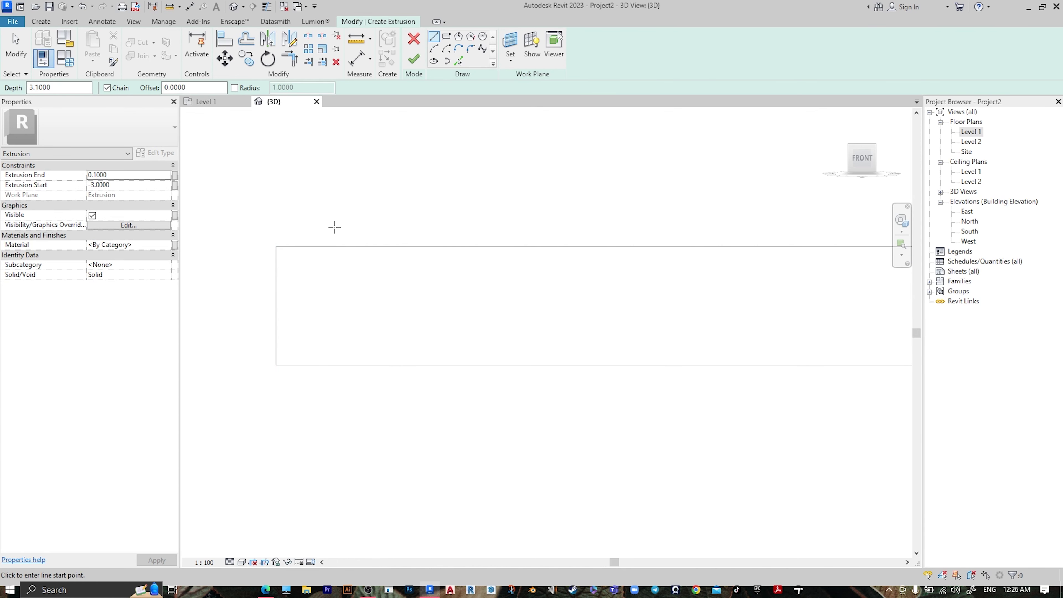
# - Draw a 0.5 m vertical line down from the wall's upper-left corner, continuing with a short horizontal line and a downward-sloping line
pyautogui.click(276, 246)
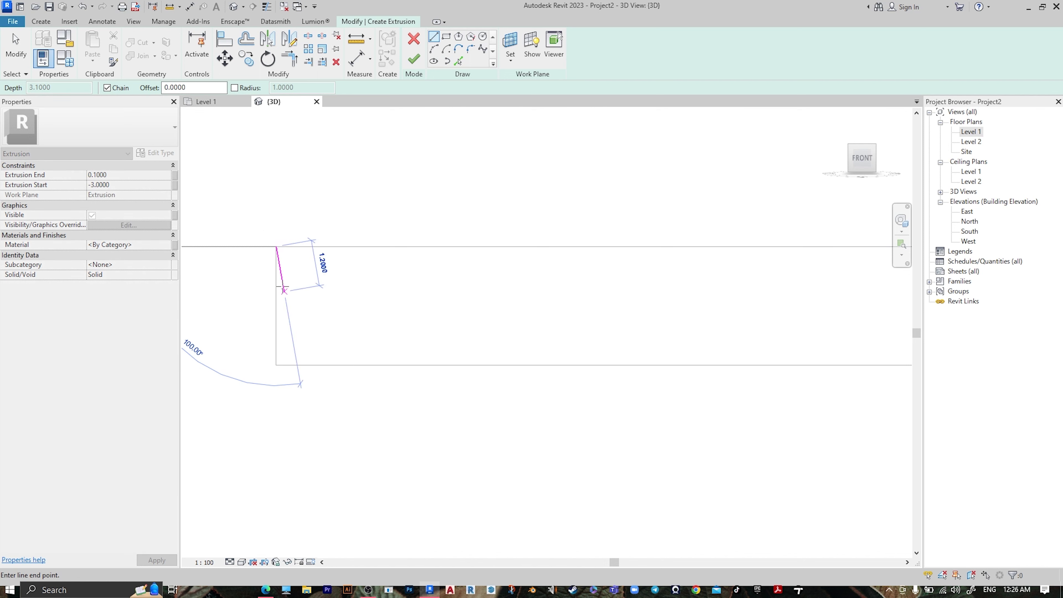
pyautogui.scroll(2, 276, 285)
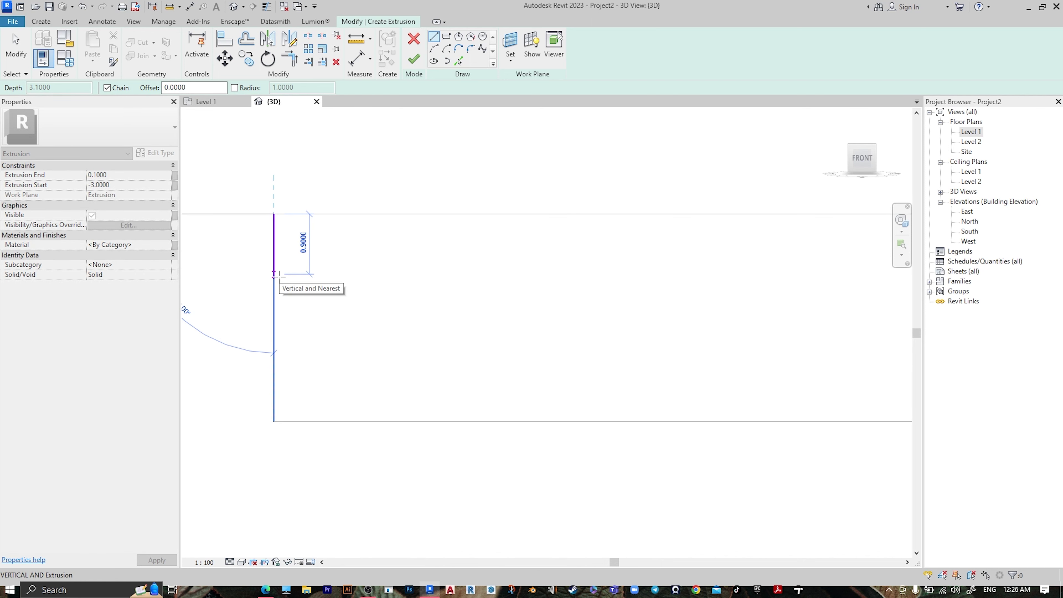
pyautogui.write('0.')
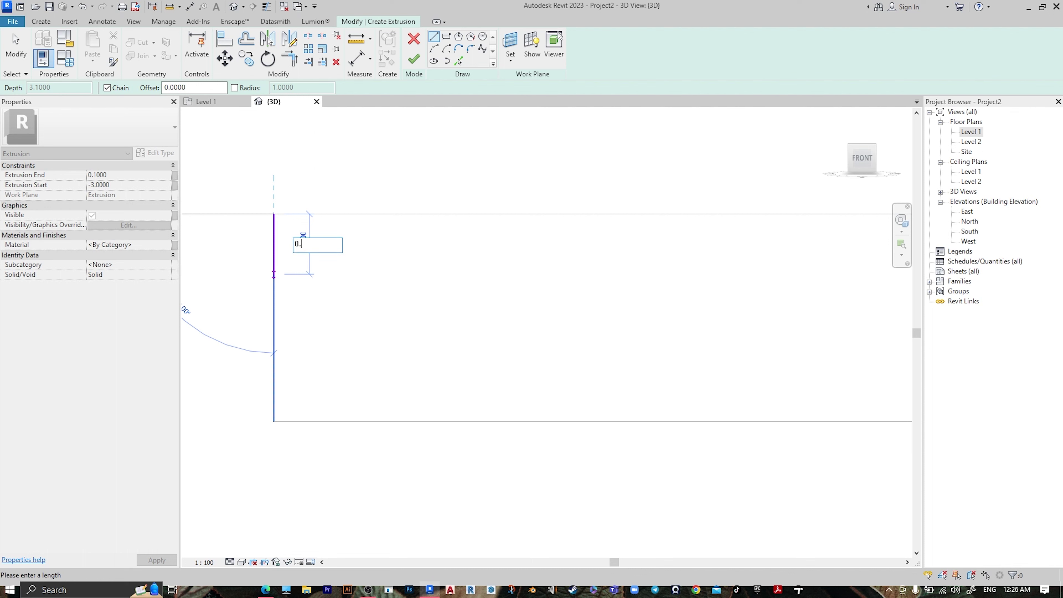
pyautogui.write('5')
pyautogui.press('Return')
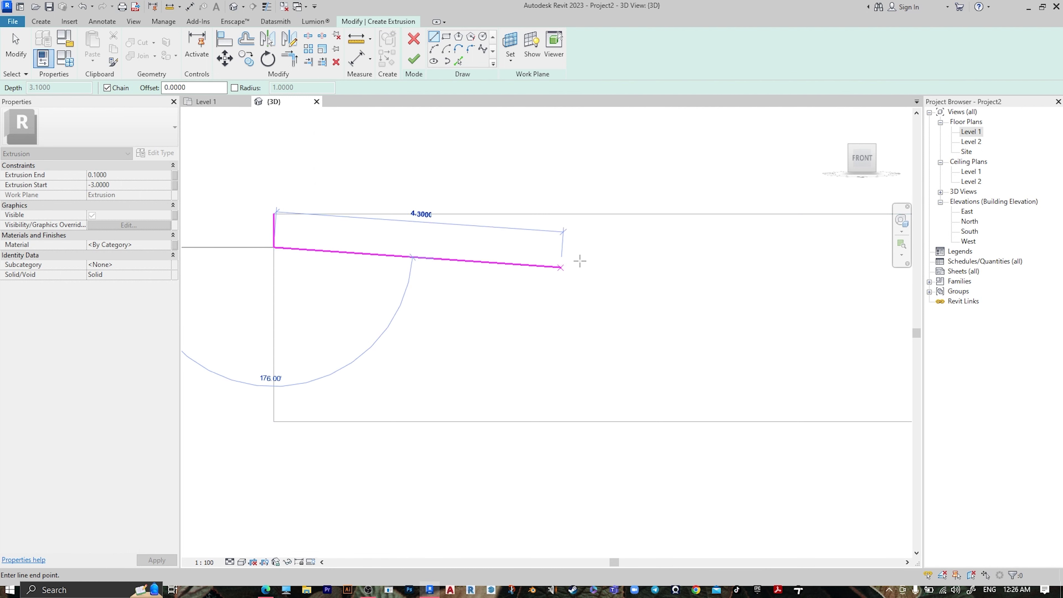
pyautogui.click(468, 247)
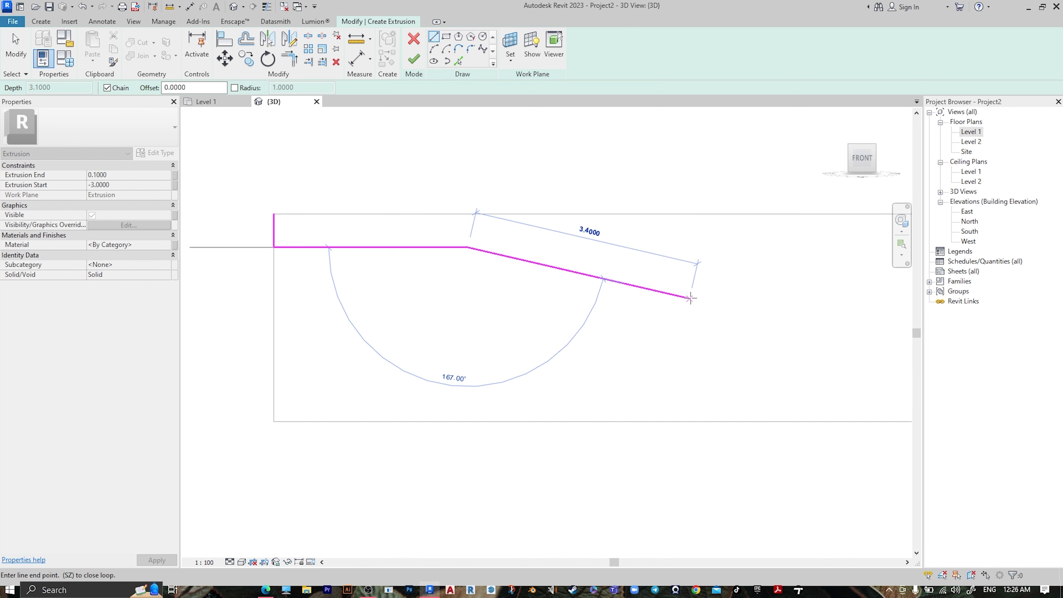
pyautogui.click(770, 295)
# - Continue the floor profile with a horizontal line and an about 11.4 m sloping line ending at the wall's lower-right corner
pyautogui.scroll(-3, 769, 295)
pyautogui.moveTo(770, 295); pyautogui.dragTo(464, 324, button='middle')
pyautogui.scroll(-1, 465, 323)
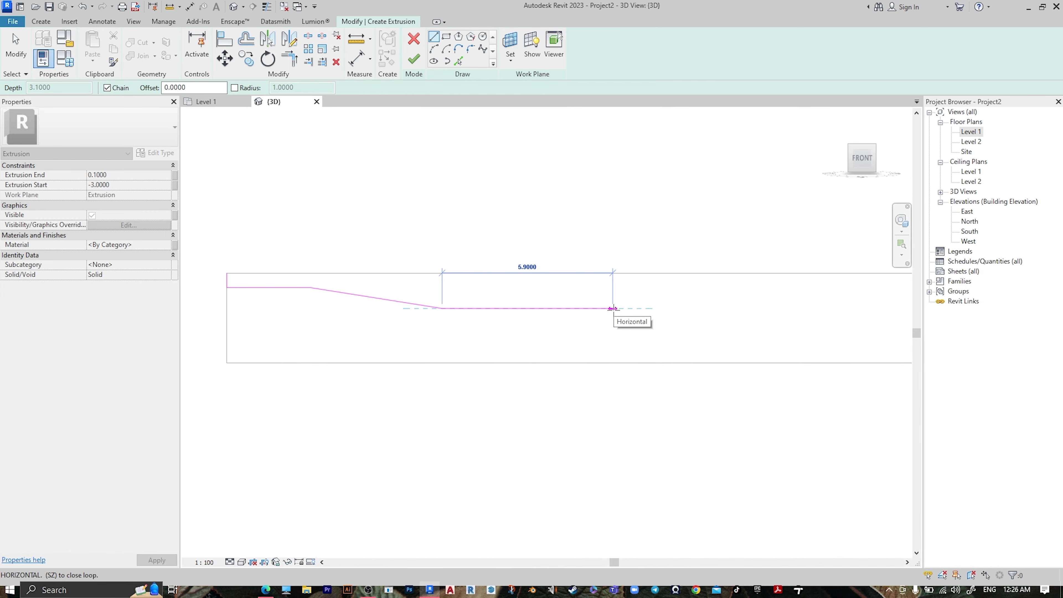
pyautogui.click(637, 308)
pyautogui.moveTo(707, 304); pyautogui.dragTo(505, 285, button='middle')
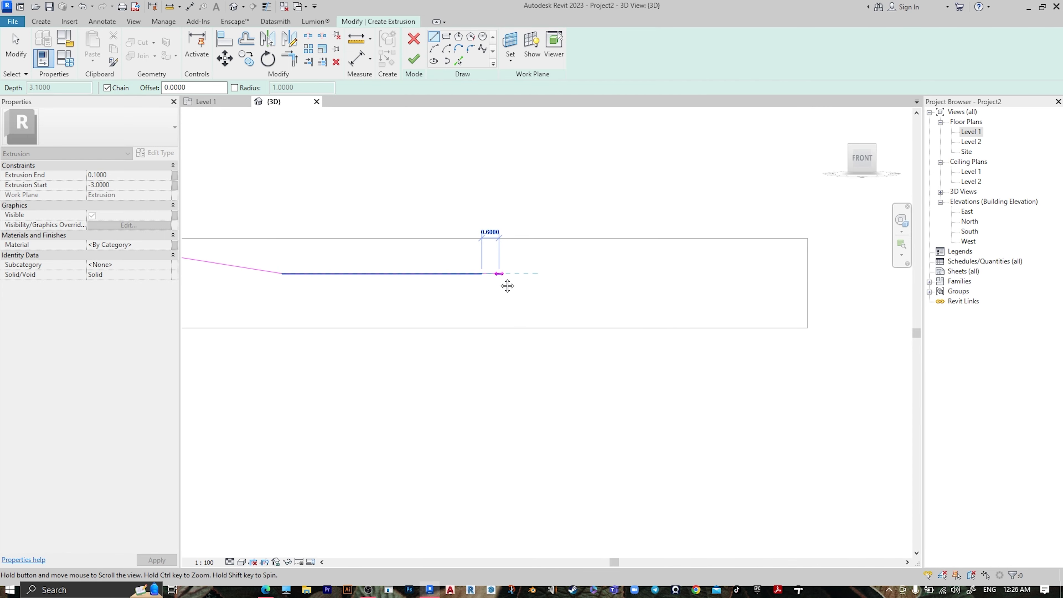
pyautogui.scroll(-1, 584, 301)
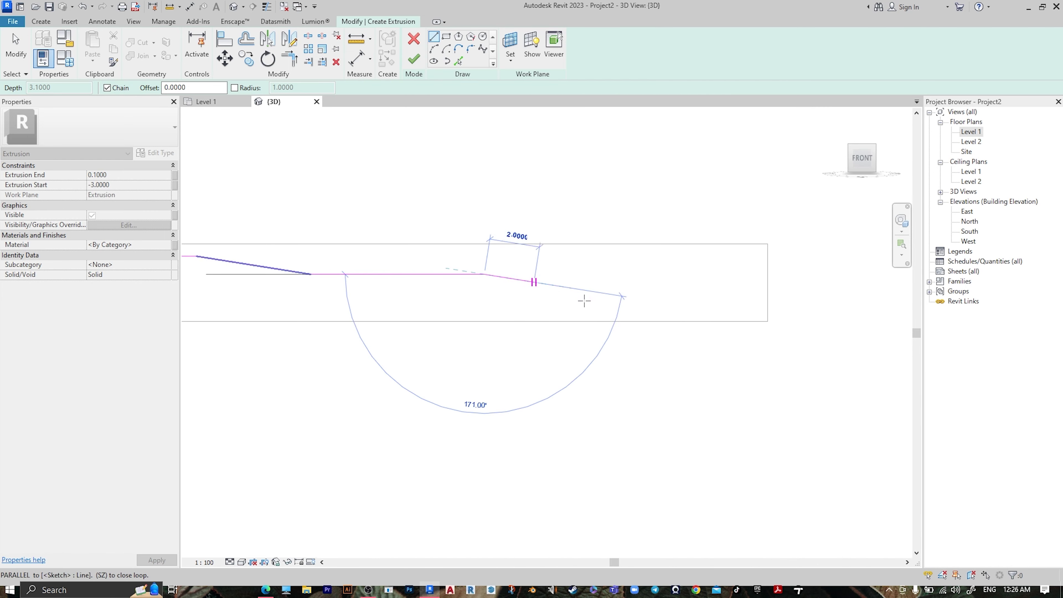
pyautogui.scroll(3, 769, 321)
pyautogui.click(768, 318)
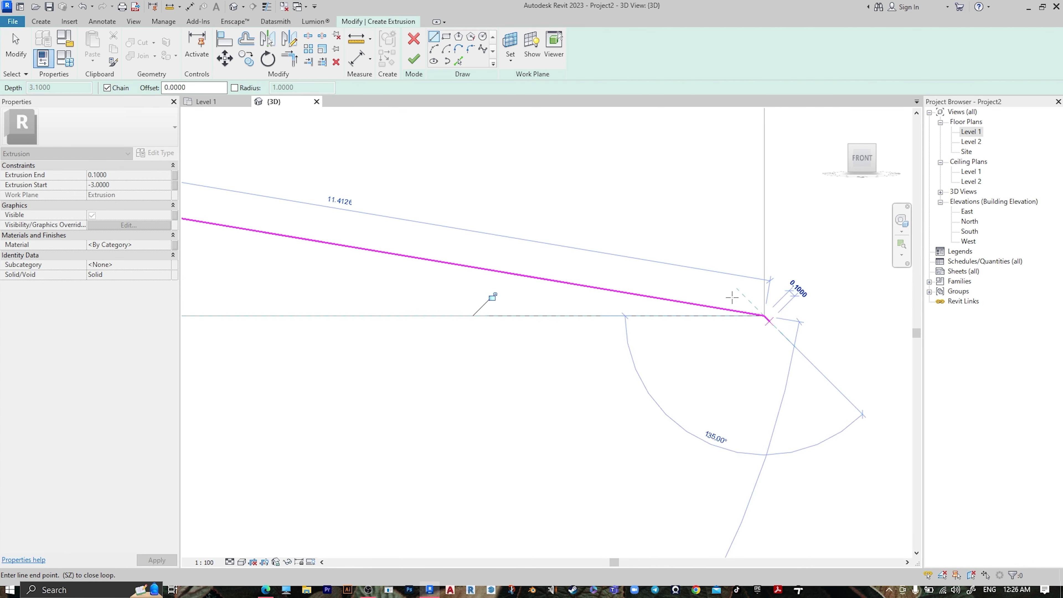
pyautogui.press('Escape')
pyautogui.scroll(-2, 703, 278)
pyautogui.moveTo(613, 297); pyautogui.dragTo(662, 293, button='middle')
pyautogui.press('Escape')
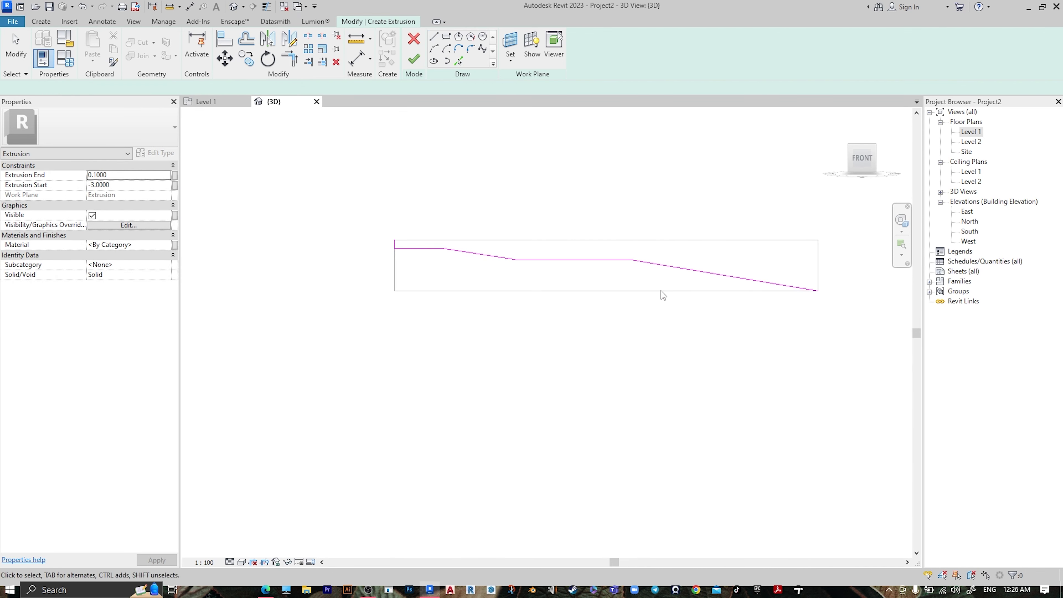
# - Delete the 0.5 m vertical line at the left end of the floor profile
pyautogui.scroll(3, 381, 215)
pyautogui.moveTo(434, 221); pyautogui.dragTo(373, 277)
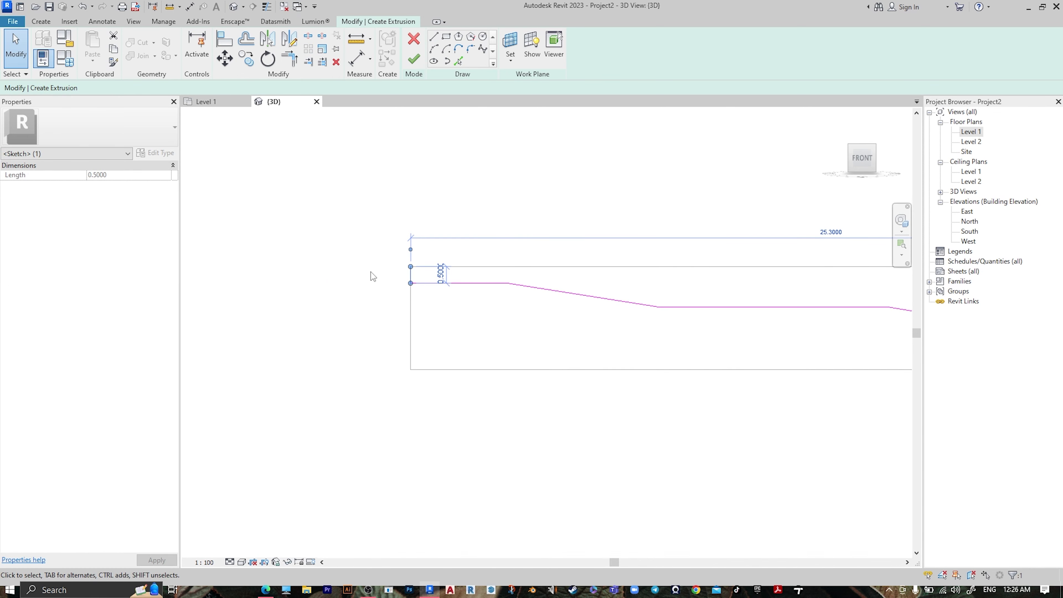
pyautogui.click(370, 272)
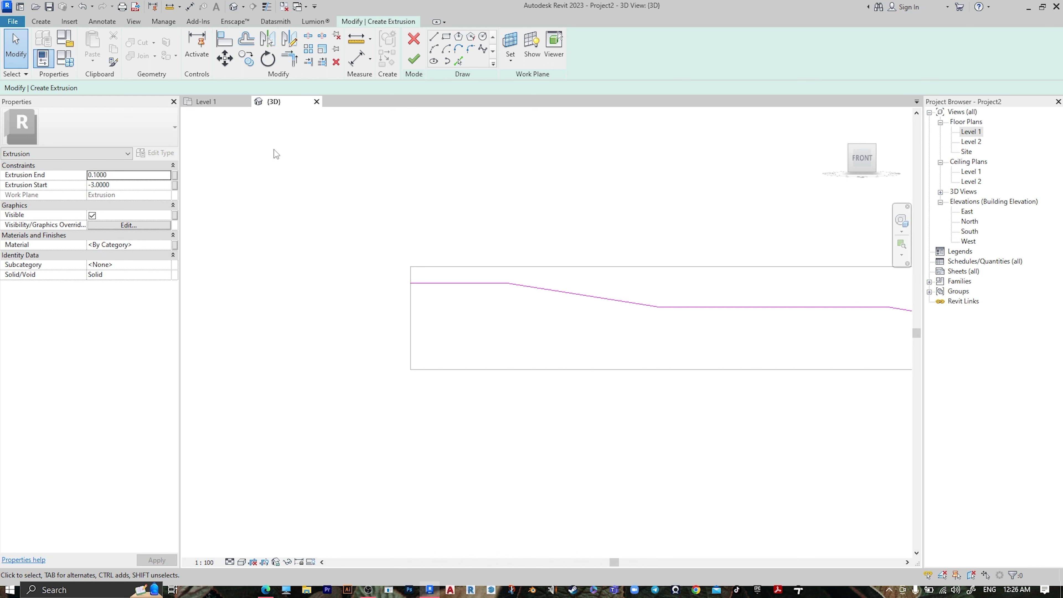
# - Offset a copy of the whole floor profile chain downward by 0.2 m
pyautogui.click(246, 40)
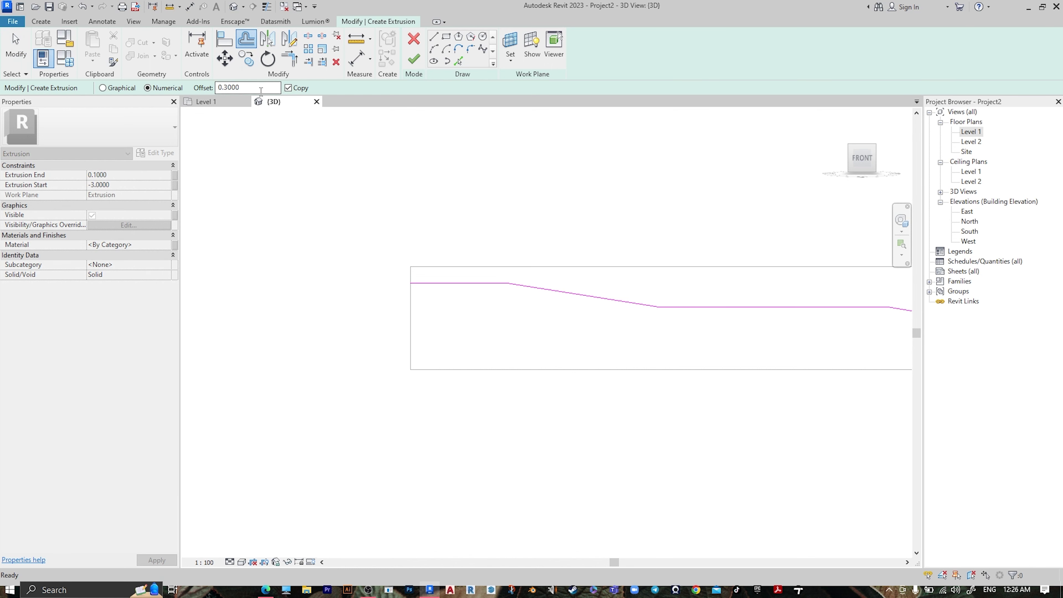
pyautogui.click(259, 88)
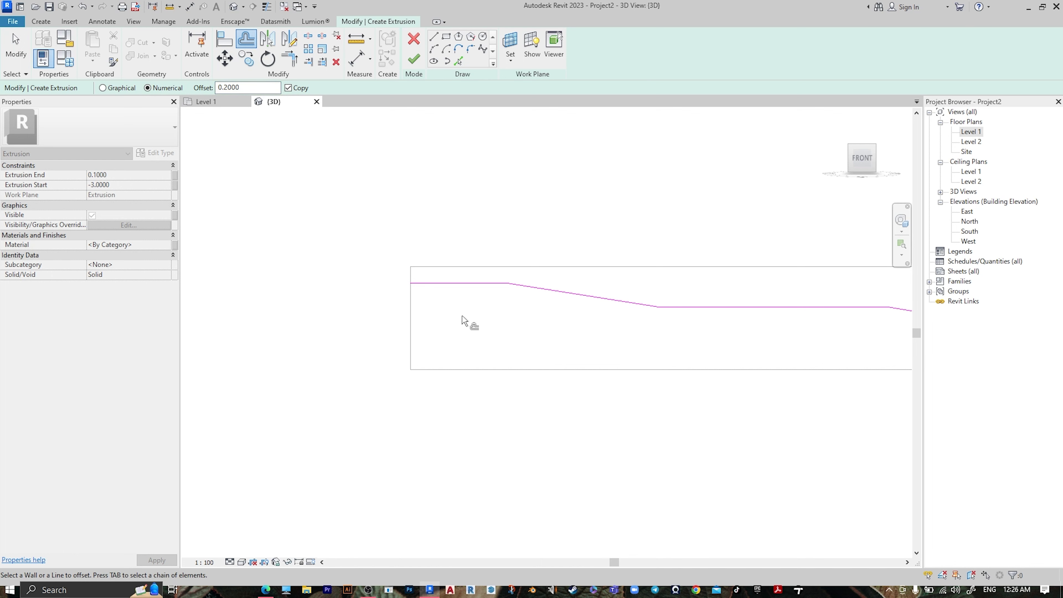
pyautogui.scroll(3, 454, 295)
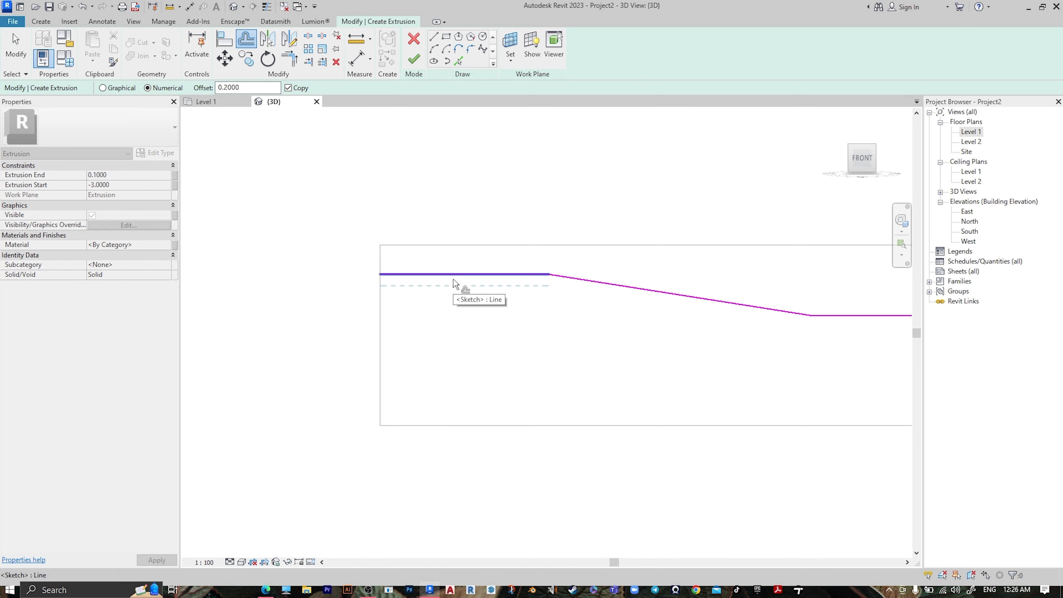
pyautogui.press('Tab')
pyautogui.click(457, 285)
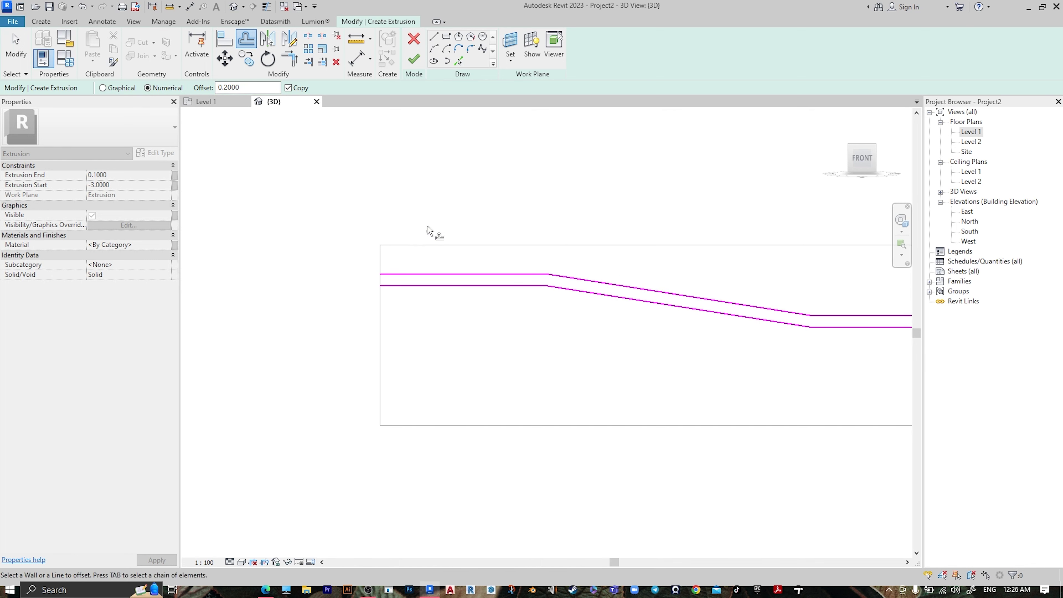
# - Close the left end of the floor profile with a vertical line between the upper and lower chains
pyautogui.click(434, 37)
pyautogui.scroll(2, 371, 278)
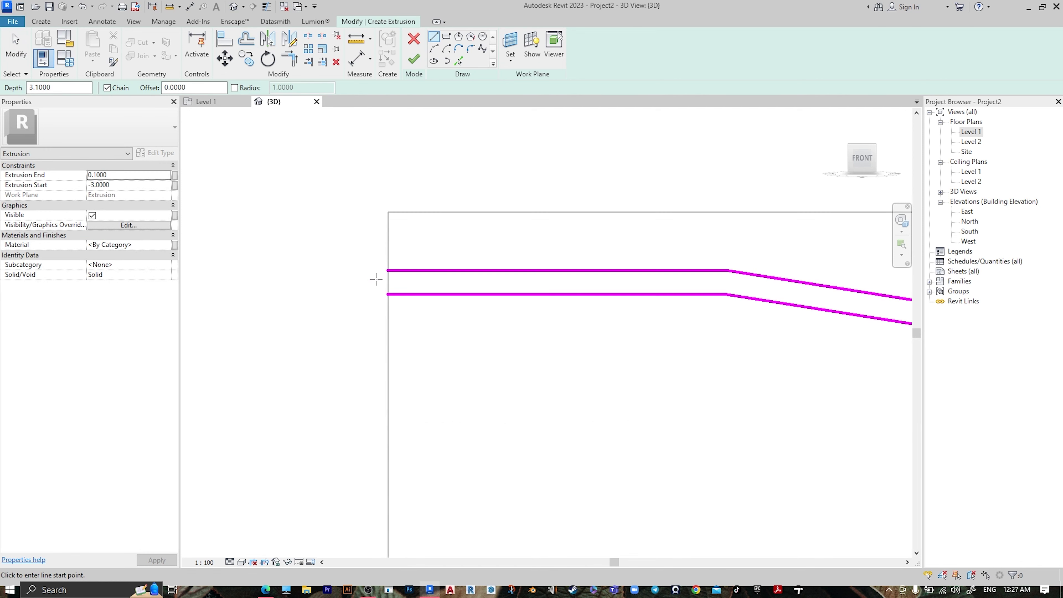
pyautogui.click(388, 271)
pyautogui.click(387, 294)
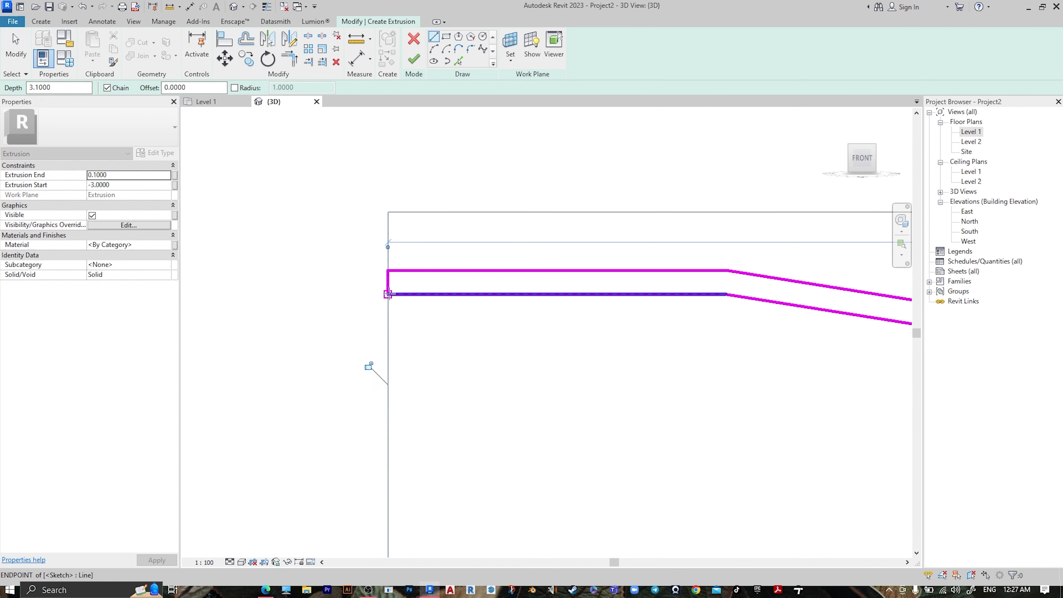
# - Leave the line command at the profile's right end and set the view scale to 1:1
pyautogui.scroll(-2, 454, 257)
pyautogui.moveTo(681, 309); pyautogui.dragTo(570, 320, button='middle')
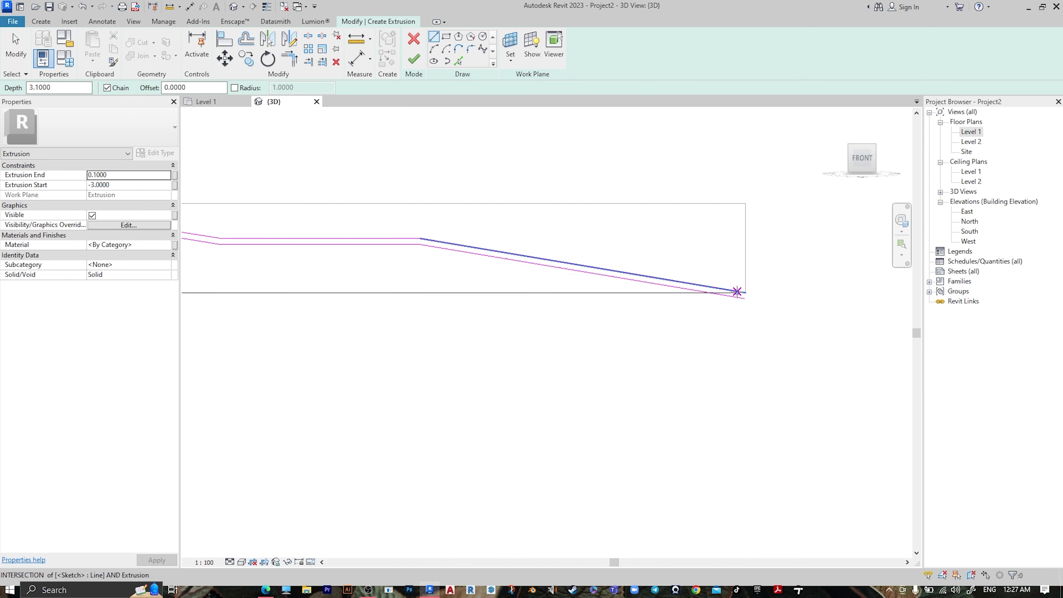
pyautogui.scroll(3, 741, 292)
pyautogui.scroll(3, 749, 293)
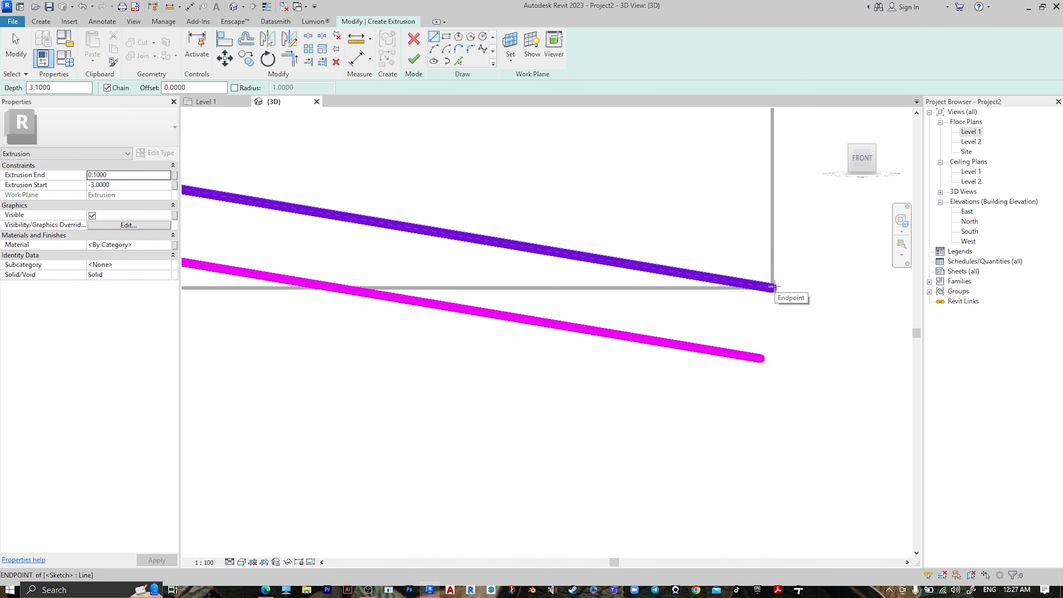
pyautogui.press('Escape')
pyautogui.press('Escape')
pyautogui.click(203, 562)
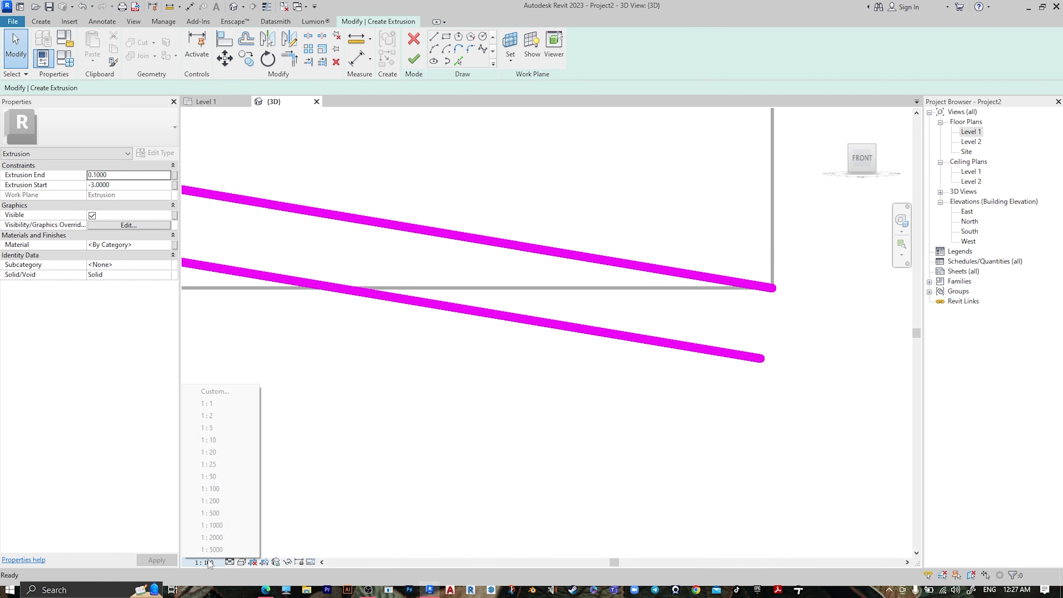
pyautogui.click(213, 403)
# - Draw a horizontal line from the upper slope's end at the wall's lower-right corner to the intersection with the lower slope
pyautogui.click(433, 37)
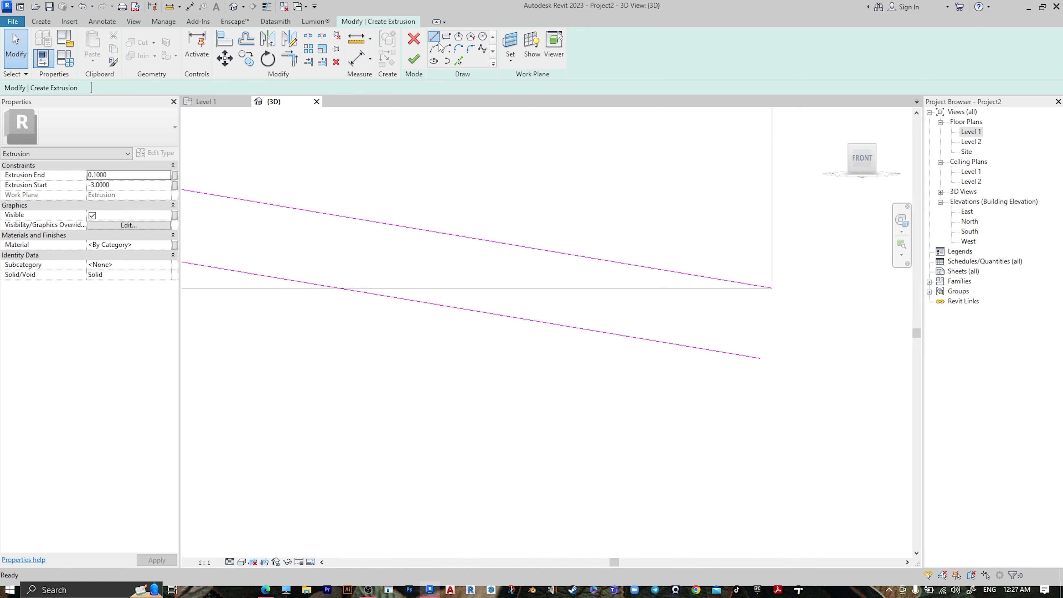
pyautogui.click(772, 288)
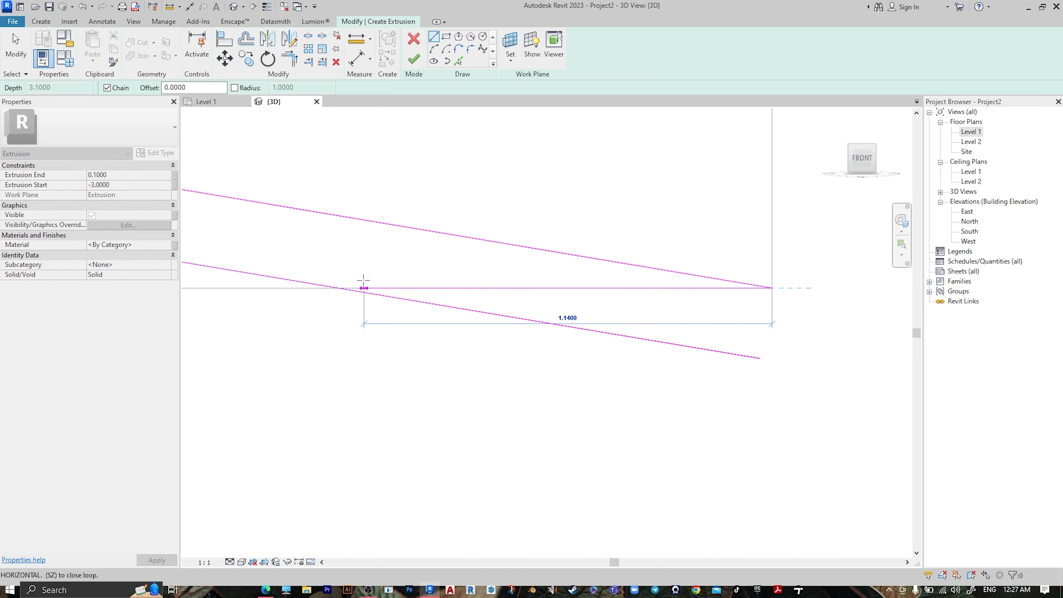
pyautogui.click(340, 288)
pyautogui.press('Escape')
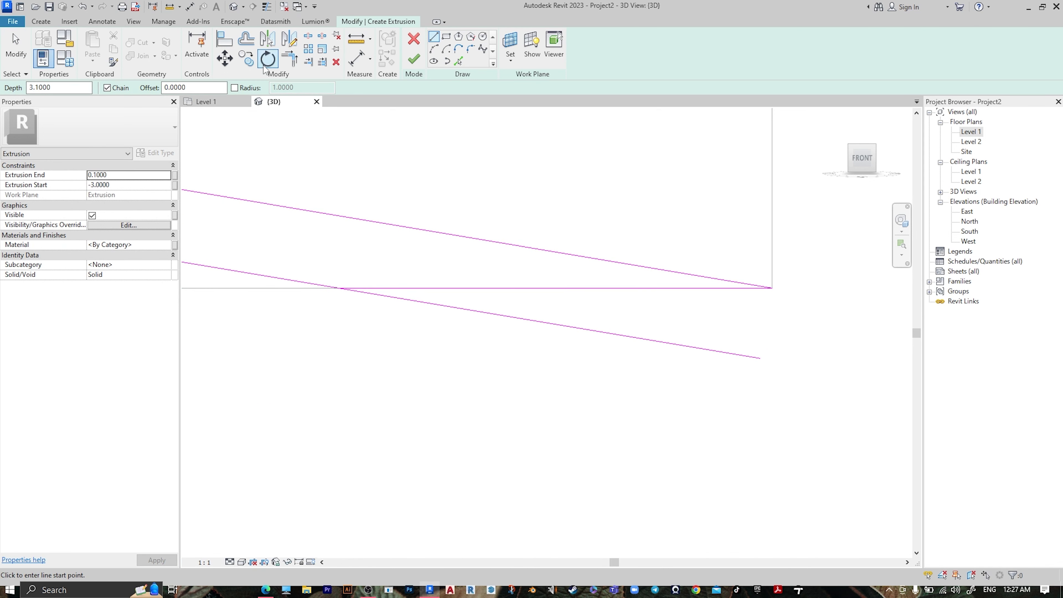
# - Trim the lower sloping line to a corner with the horizontal closing line at the profile's right end
pyautogui.click(287, 63)
pyautogui.click(403, 288)
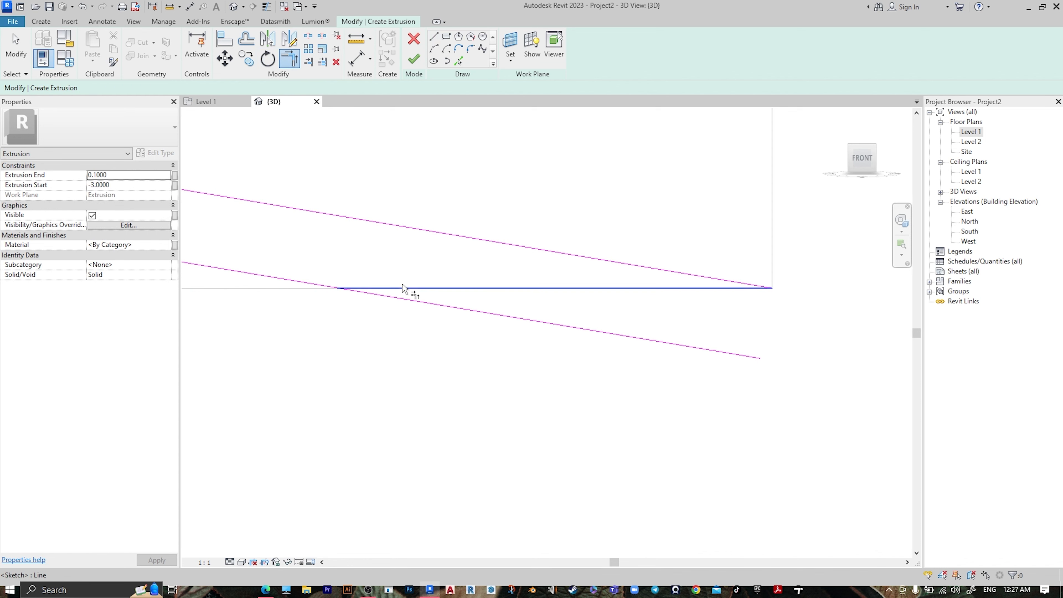
pyautogui.click(321, 286)
pyautogui.scroll(-5, 563, 293)
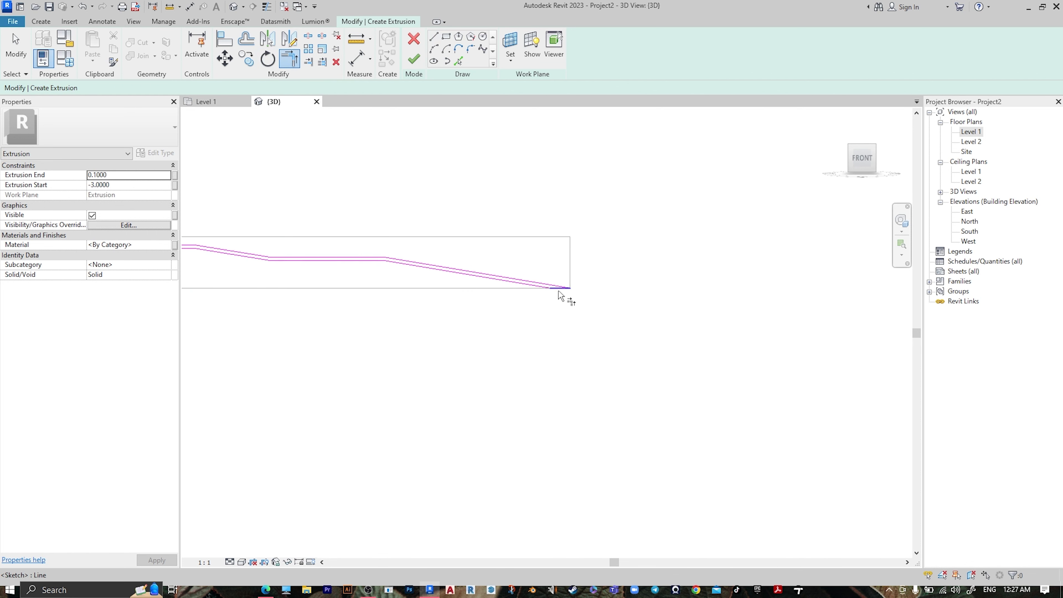
# - Finish the sketch to create the stepped, sloping floor as a solid extrusion
pyautogui.click(414, 59)
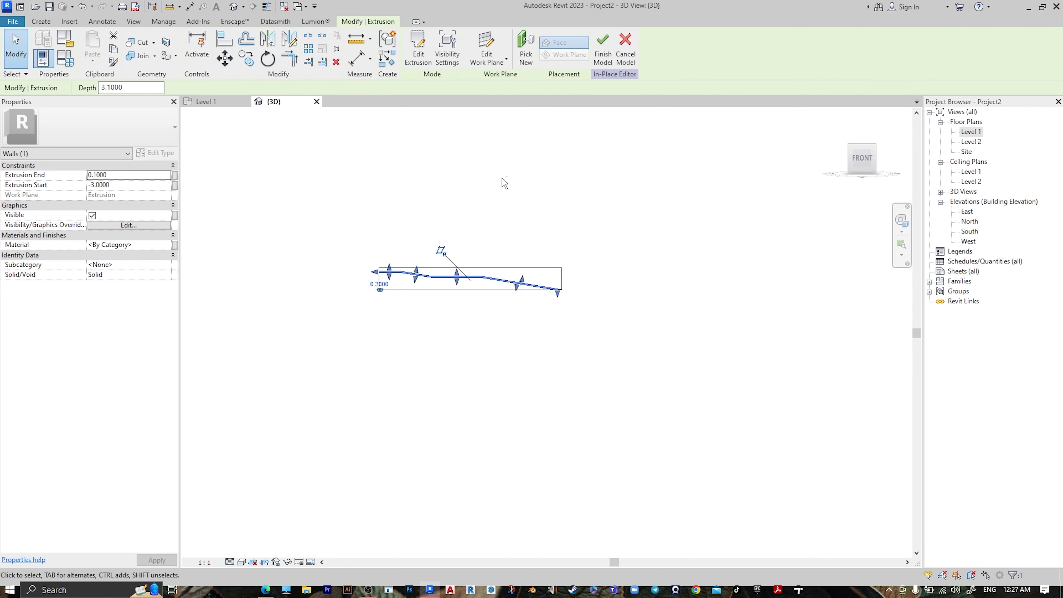
pyautogui.keyDown('shift'); pyautogui.moveTo(504, 183); pyautogui.dragTo(339, 341, button='middle'); pyautogui.keyUp('shift')
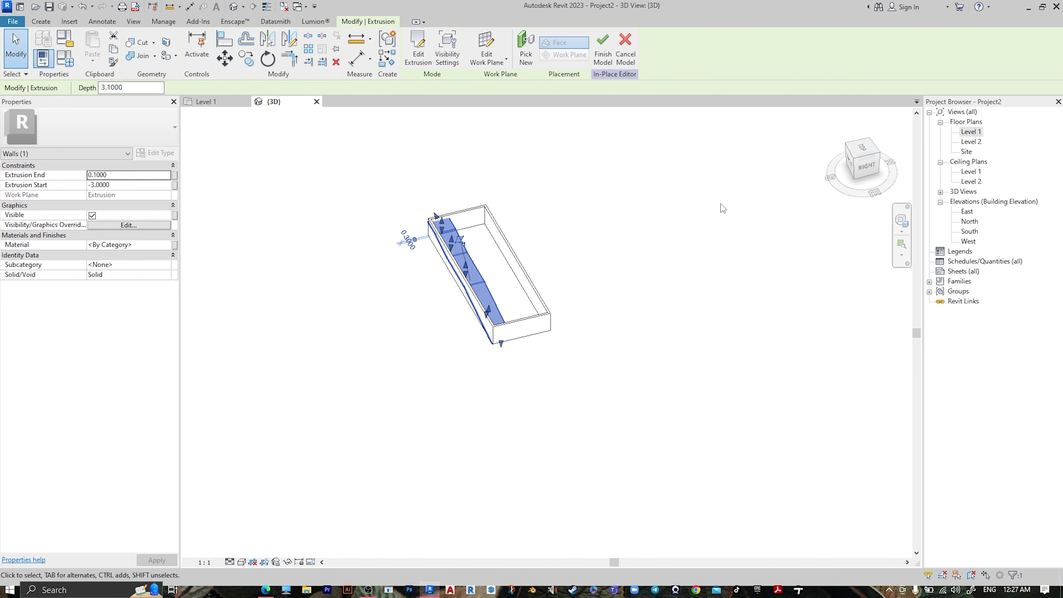
pyautogui.click(851, 158)
pyautogui.press('Escape')
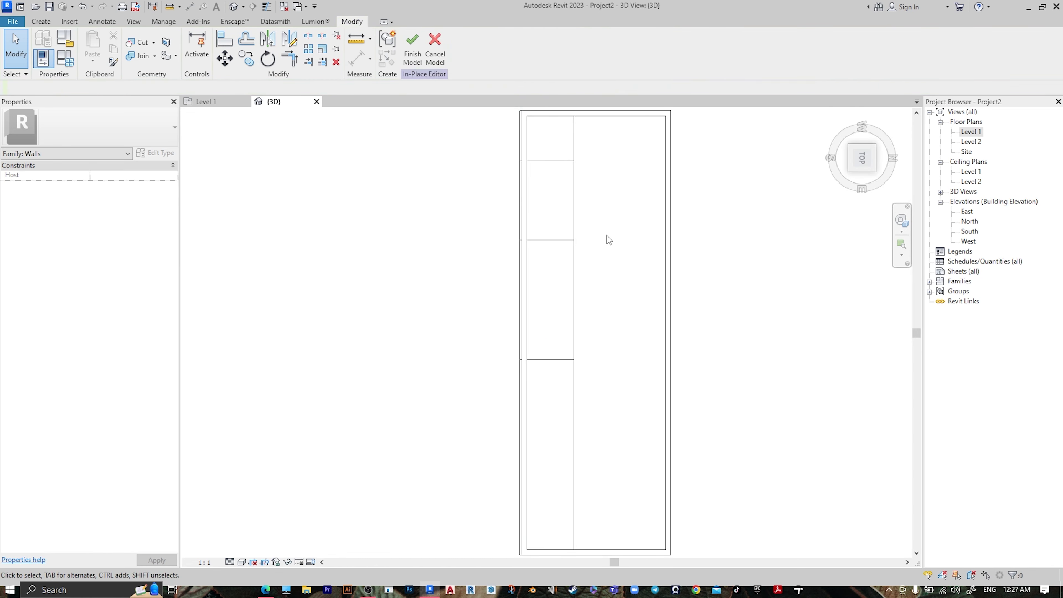
# - Stretch the floor extrusion to the inner faces of both long walls, giving an extrusion start of -8.3 and end of -0.3
pyautogui.click(577, 248)
pyautogui.scroll(-3, 594, 288)
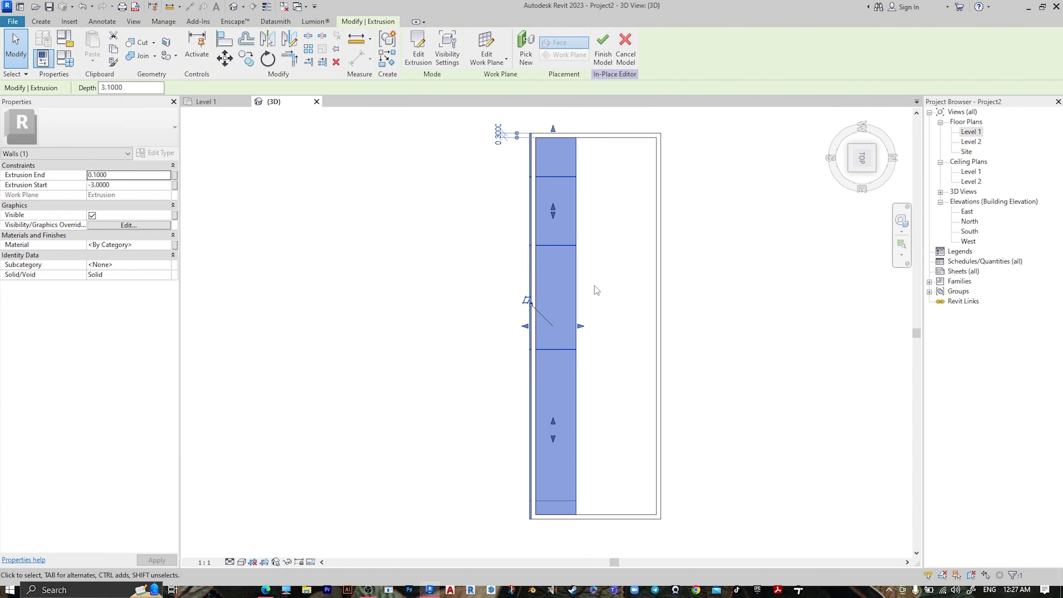
pyautogui.moveTo(586, 322); pyautogui.dragTo(645, 317)
pyautogui.scroll(5, 561, 326)
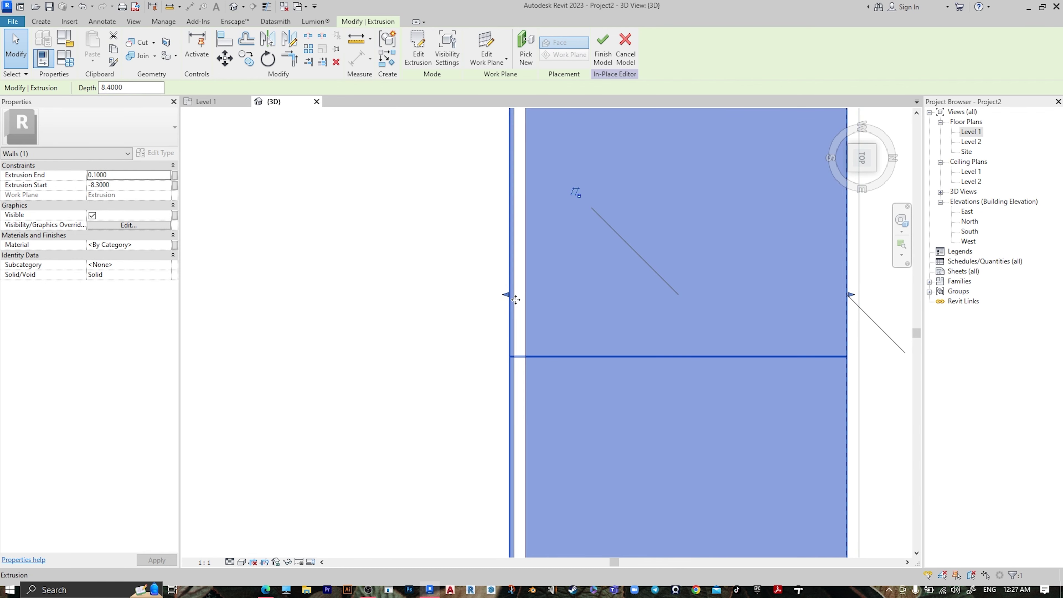
pyautogui.moveTo(513, 302); pyautogui.dragTo(520, 301)
pyautogui.click(448, 306)
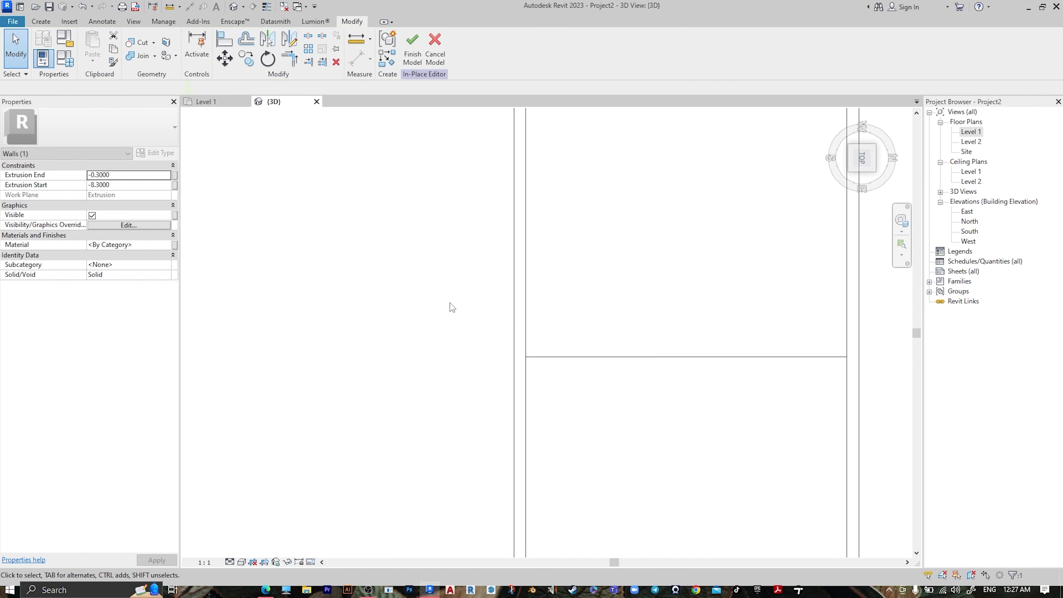
# - Pull the floor extrusion's shallow end back to the inner face of the end wall
pyautogui.scroll(-5, 605, 310)
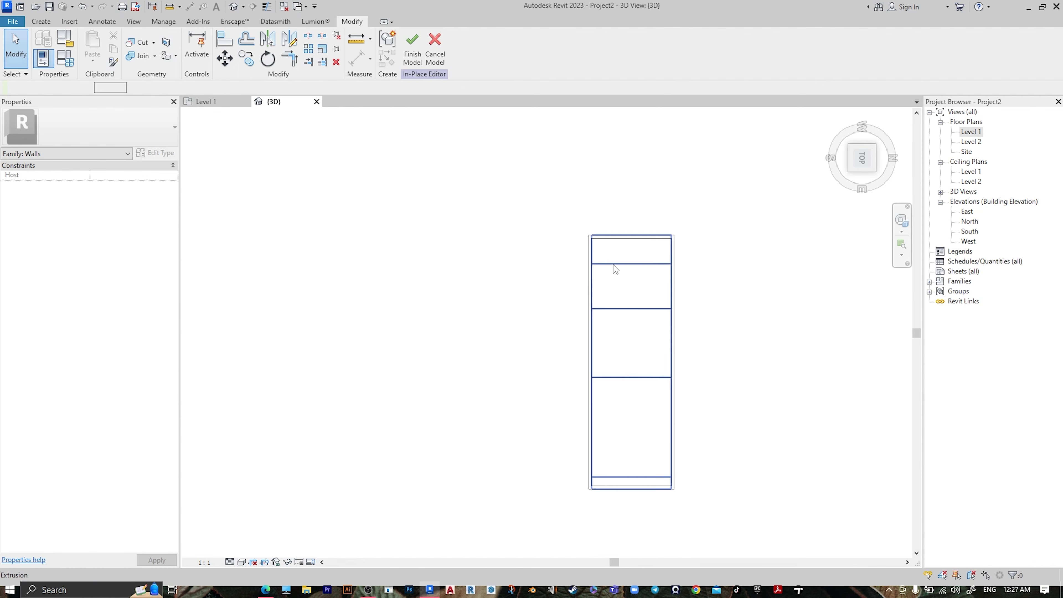
pyautogui.click(614, 268)
pyautogui.scroll(5, 631, 232)
pyautogui.moveTo(642, 262); pyautogui.dragTo(643, 323)
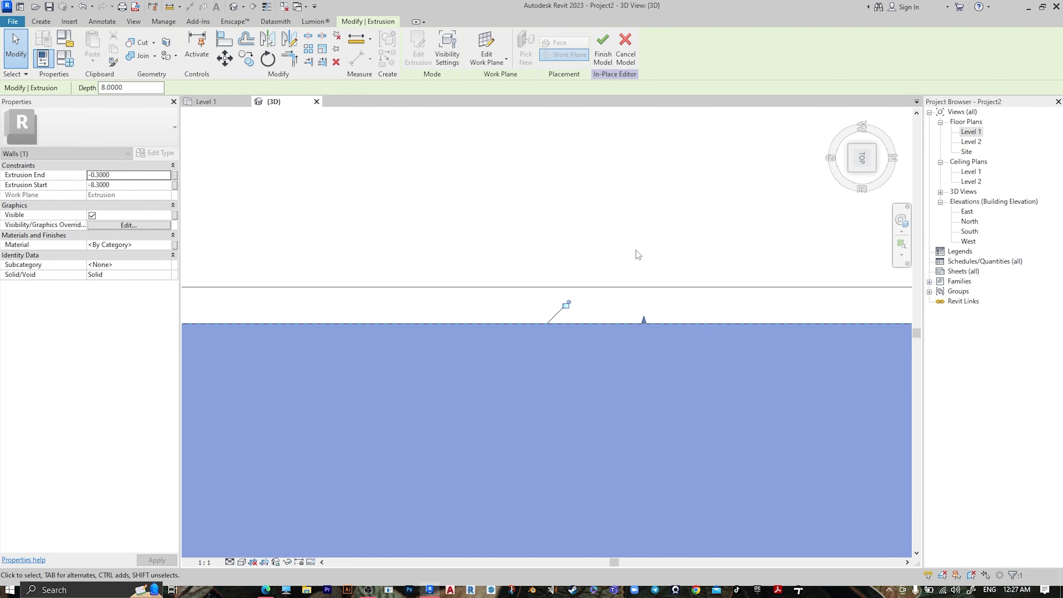
pyautogui.click(636, 252)
# - Display the basin from the front with the Wireframe visual style
pyautogui.scroll(-5, 667, 268)
pyautogui.keyDown('shift'); pyautogui.moveTo(669, 273); pyautogui.dragTo(868, 175, button='middle'); pyautogui.keyUp('shift')
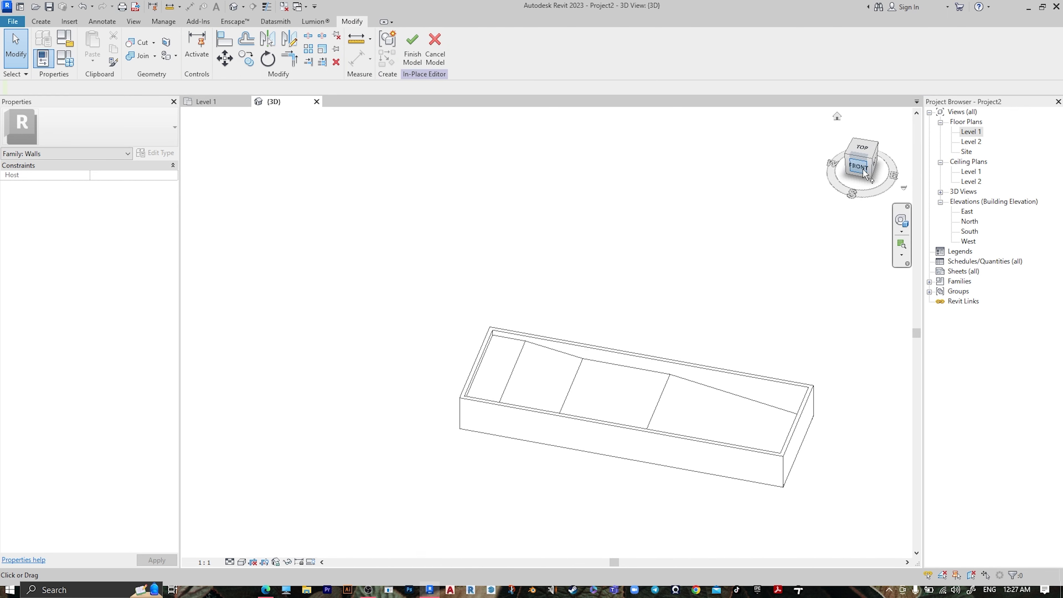
pyautogui.click(862, 169)
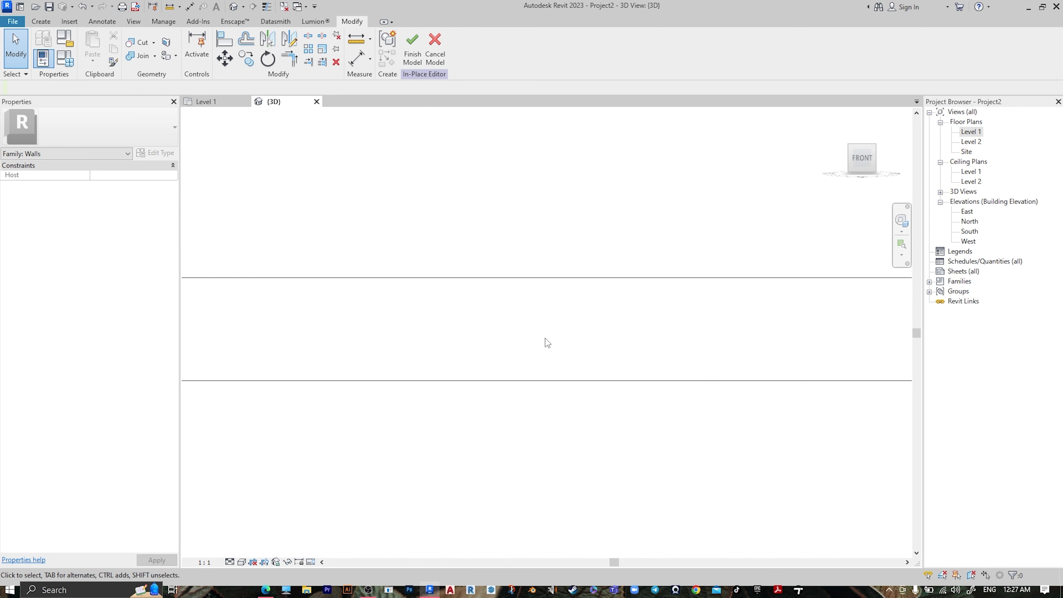
pyautogui.scroll(-4, 662, 251)
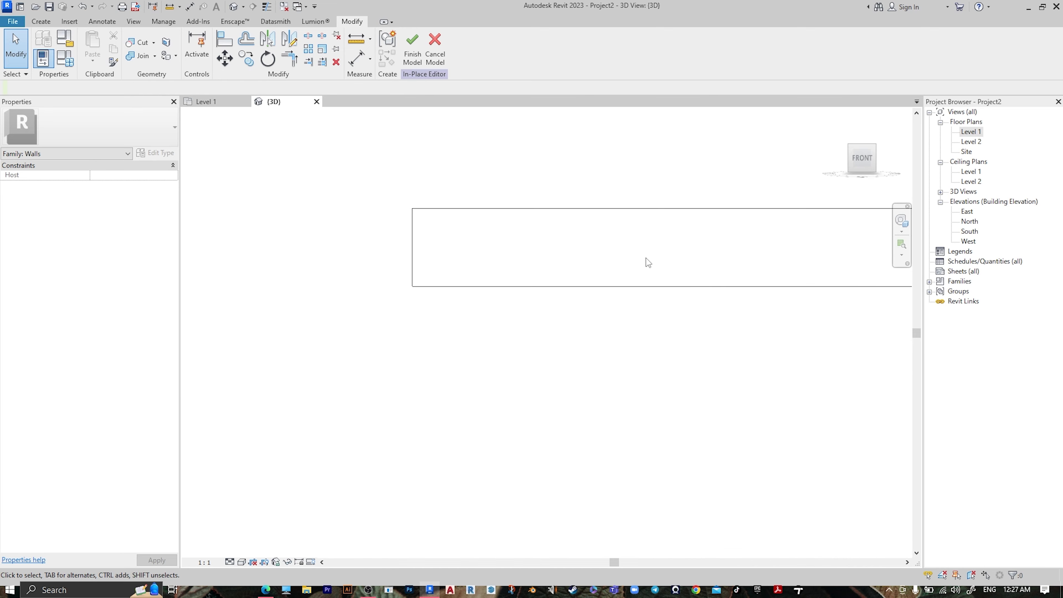
pyautogui.click(243, 561)
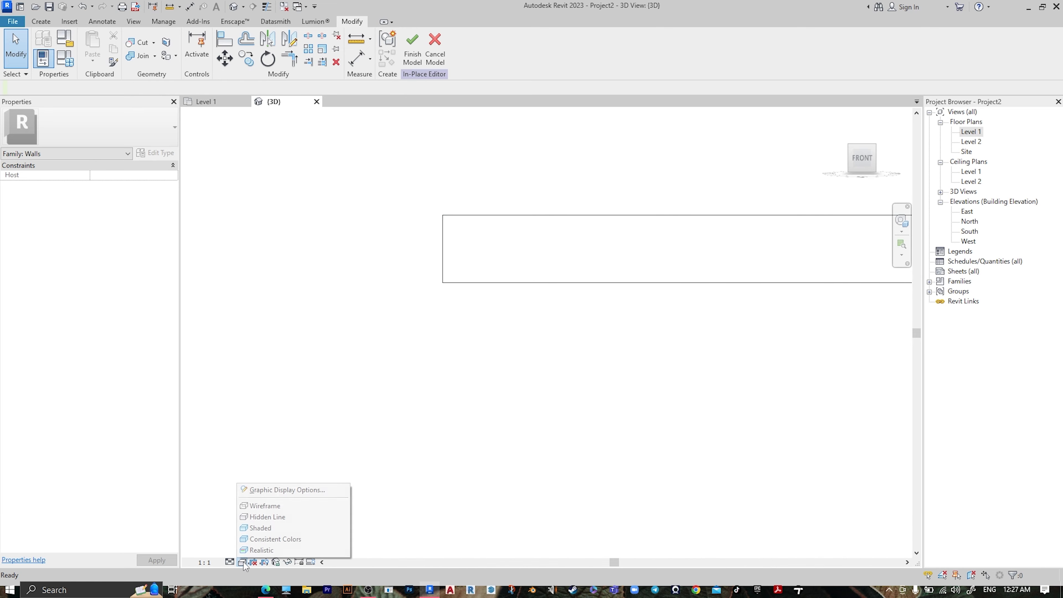
pyautogui.click(260, 507)
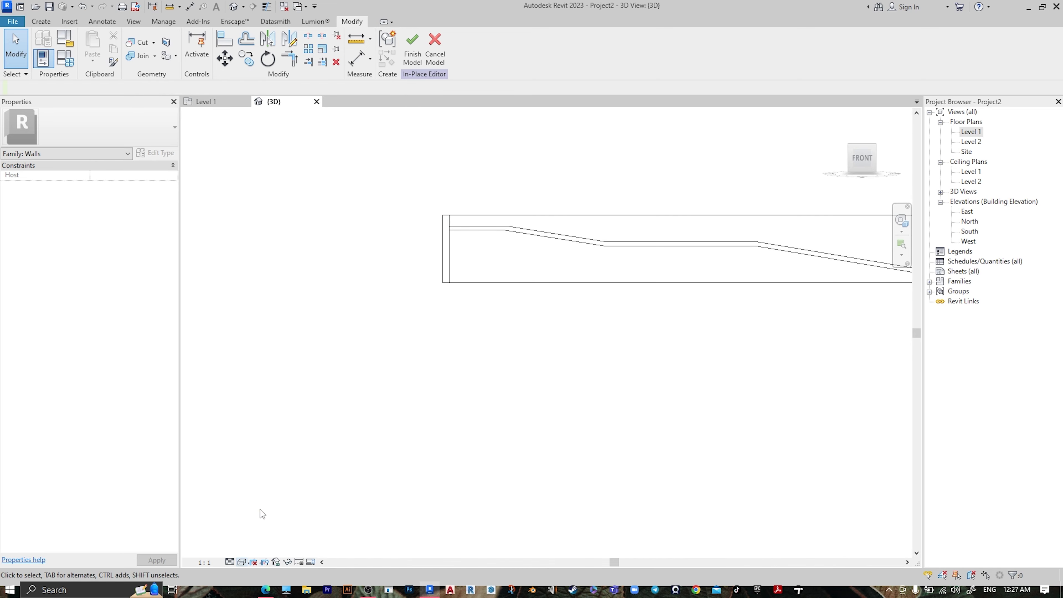
# - Start a void extrusion and pick the floor's entire stepped underside as sketch lines
pyautogui.click(41, 22)
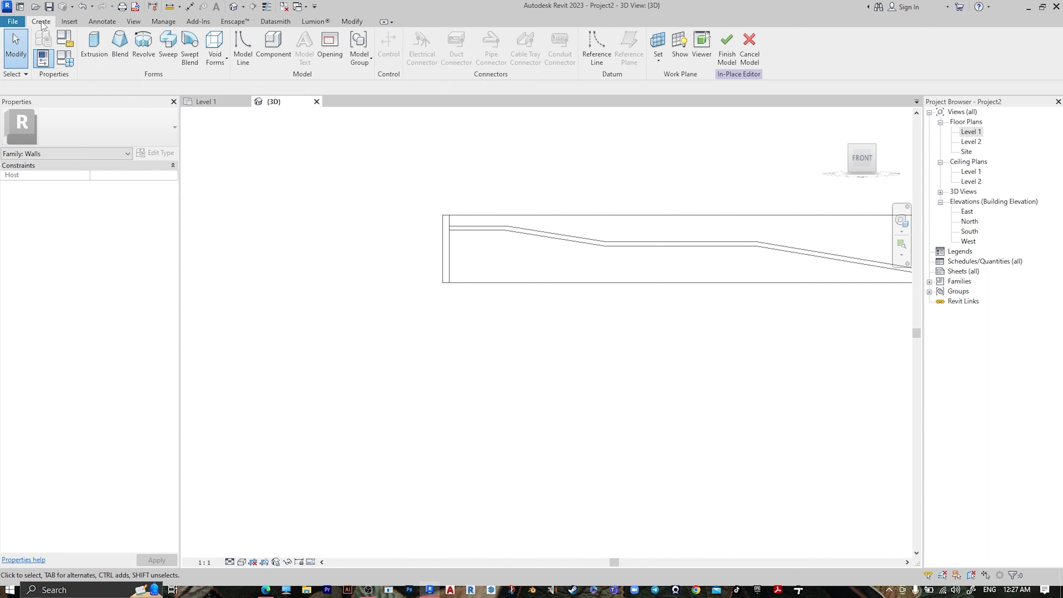
pyautogui.click(214, 66)
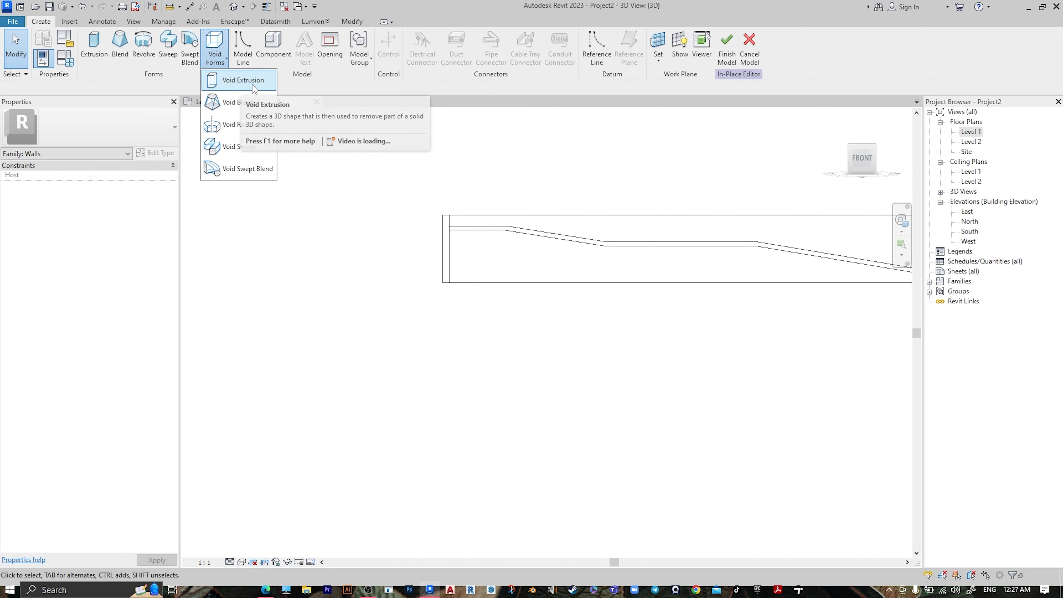
pyautogui.click(243, 80)
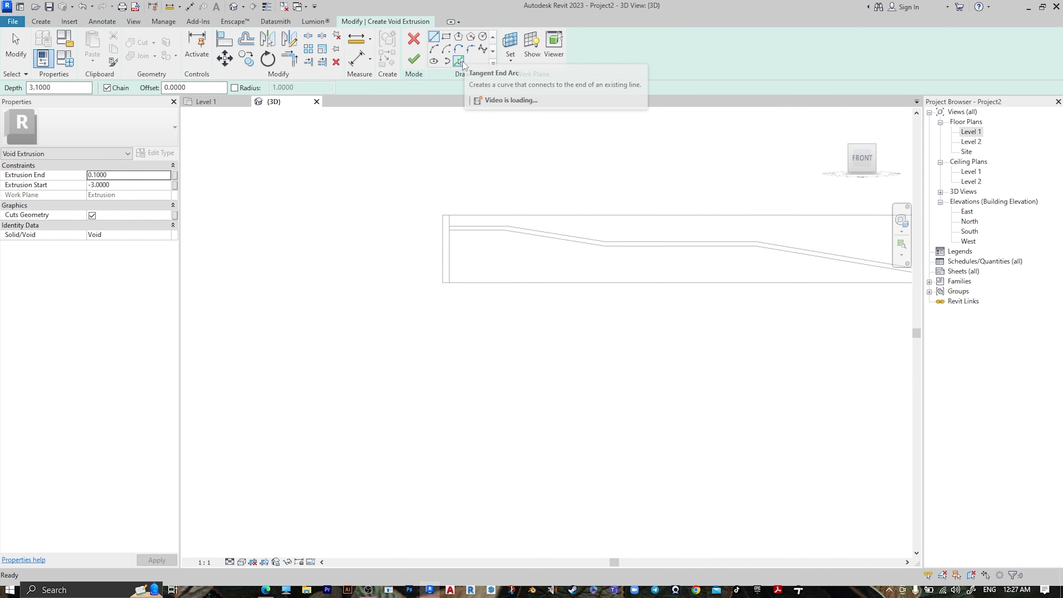
pyautogui.click(459, 61)
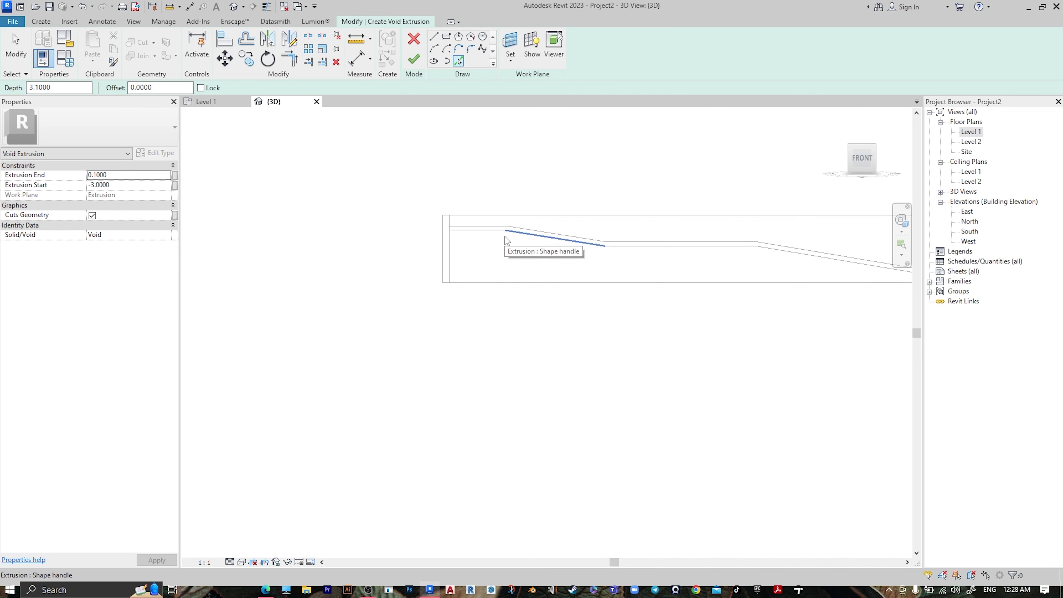
pyautogui.press('Tab')
pyautogui.click(480, 233)
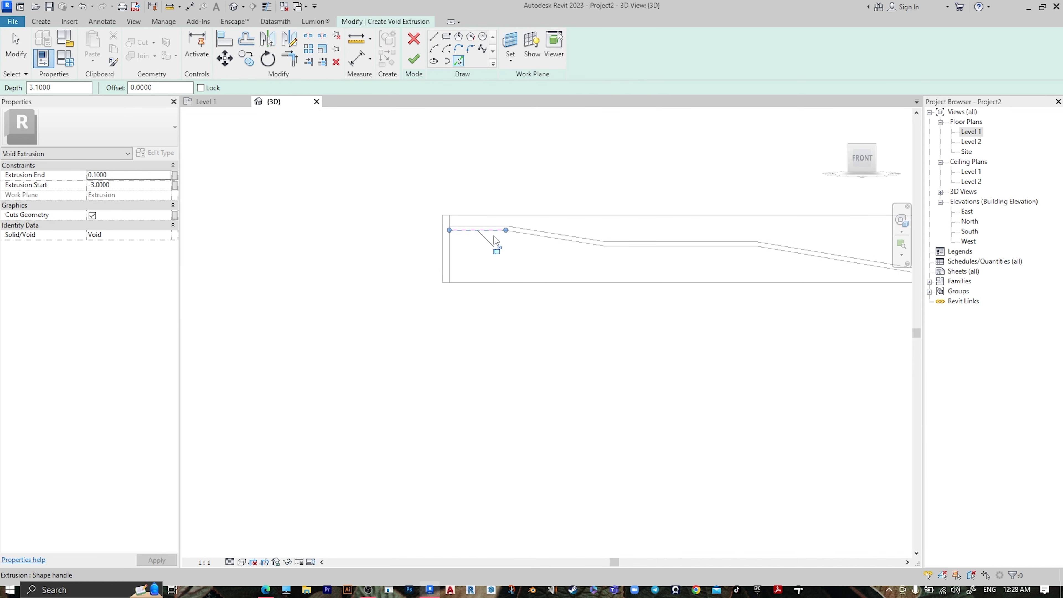
pyautogui.click(807, 260)
pyautogui.moveTo(868, 282); pyautogui.dragTo(599, 222, button='middle')
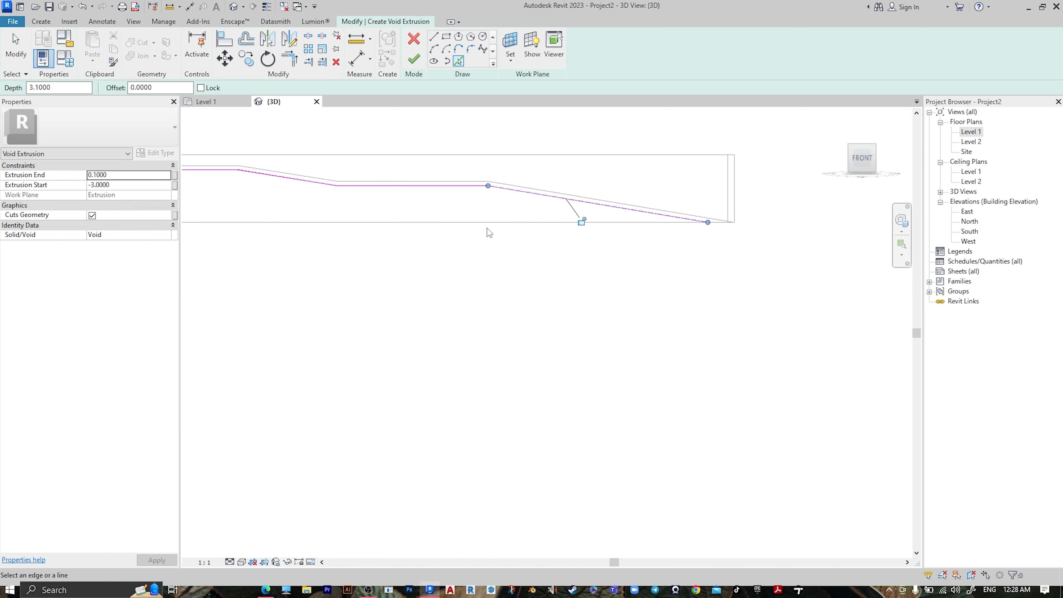
# - Pick the basin's bottom edge and the shallow end wall's outer edge as further lines of the void profile
pyautogui.scroll(3, 420, 229)
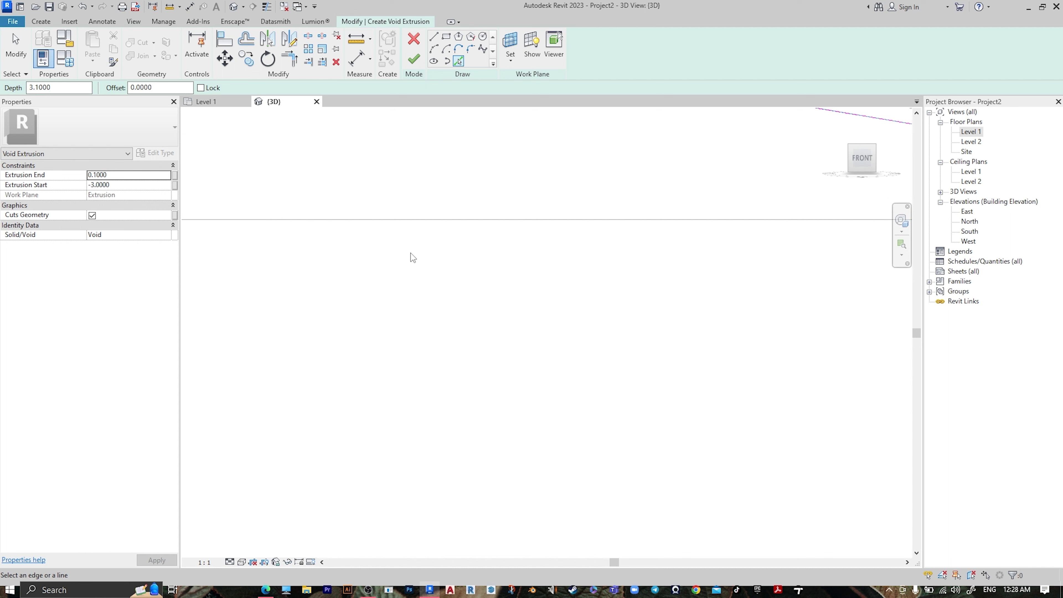
pyautogui.click(404, 228)
pyautogui.scroll(-4, 403, 229)
pyautogui.moveTo(326, 233); pyautogui.dragTo(425, 239, button='middle')
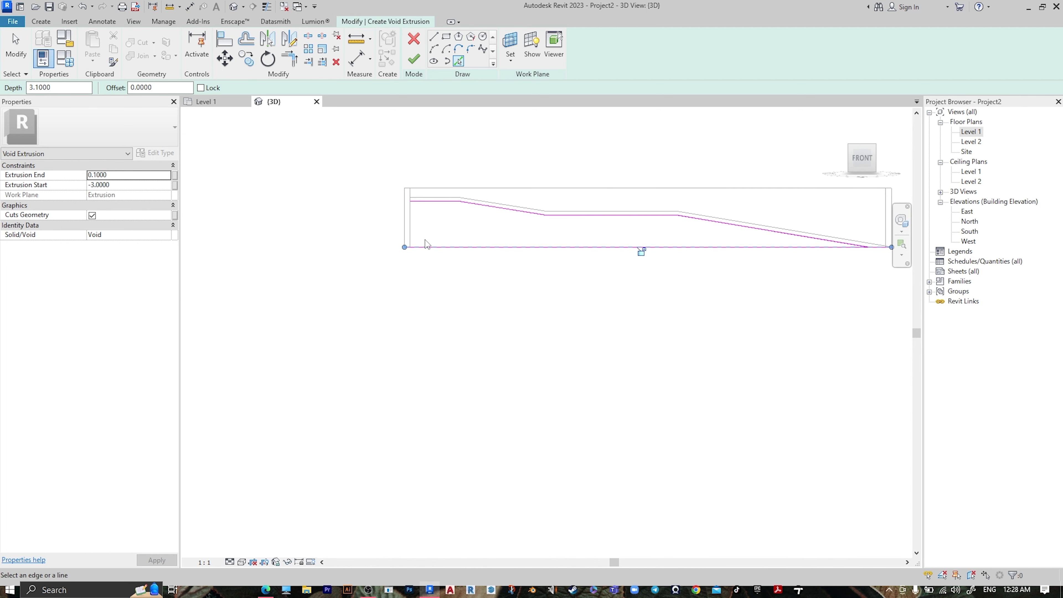
pyautogui.scroll(3, 423, 242)
pyautogui.click(359, 224)
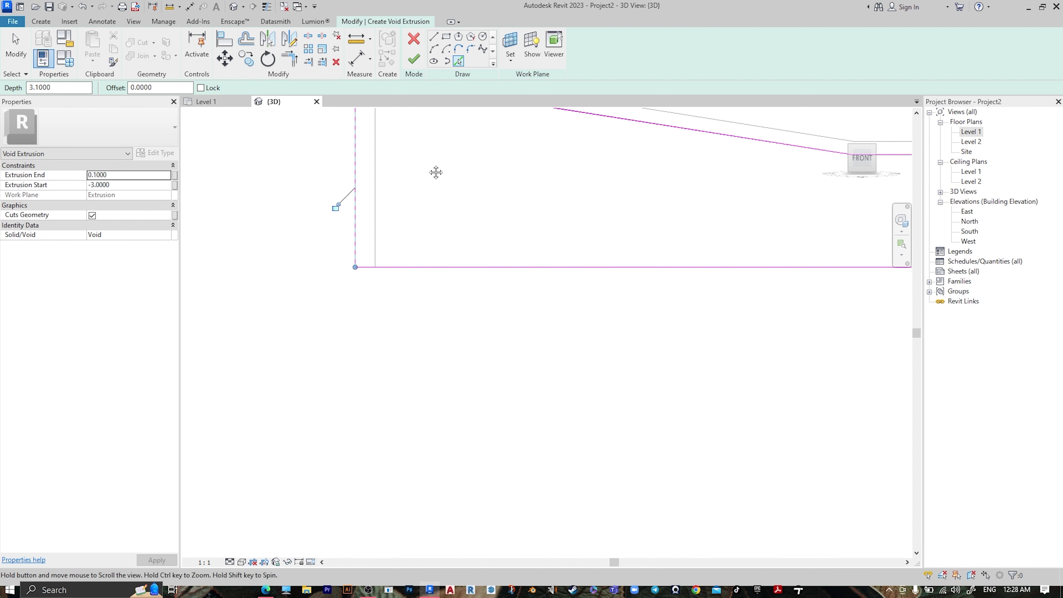
pyautogui.moveTo(434, 171); pyautogui.dragTo(451, 268, button='middle')
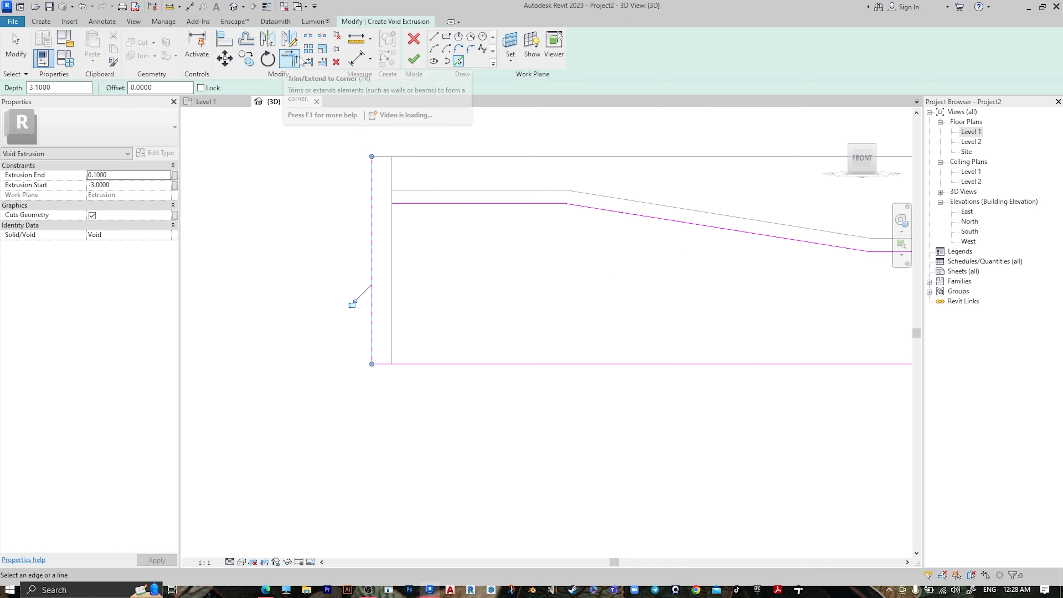
# - Trim the void profile to corners at the shallow end wall's outer edge and where the bottom line meets the slope's lower end
pyautogui.click(289, 59)
pyautogui.click(409, 204)
pyautogui.click(373, 233)
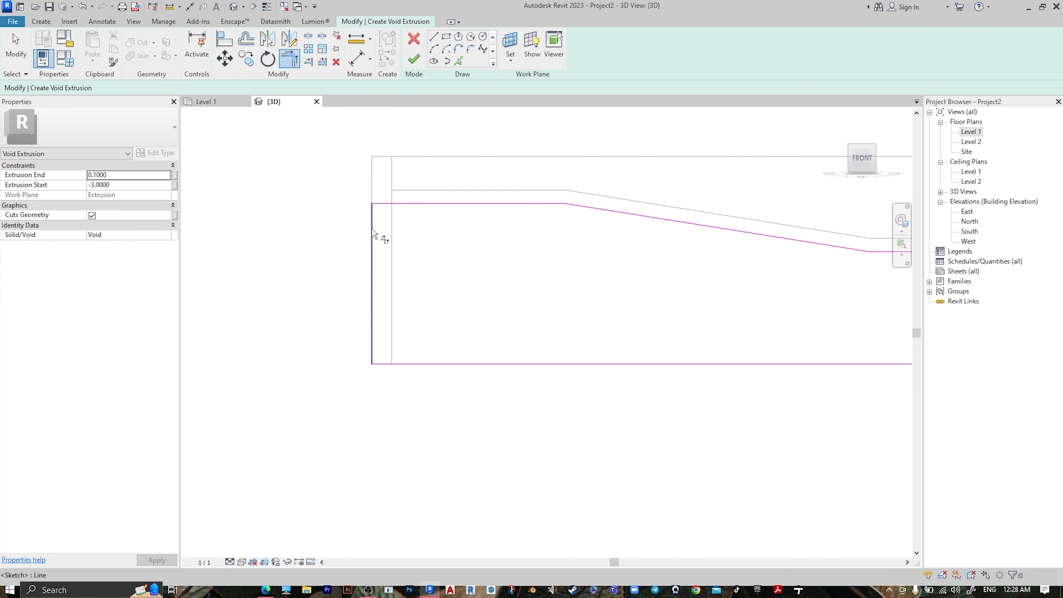
pyautogui.scroll(-4, 482, 256)
pyautogui.moveTo(570, 267); pyautogui.dragTo(464, 244, button='middle')
pyautogui.scroll(4, 593, 247)
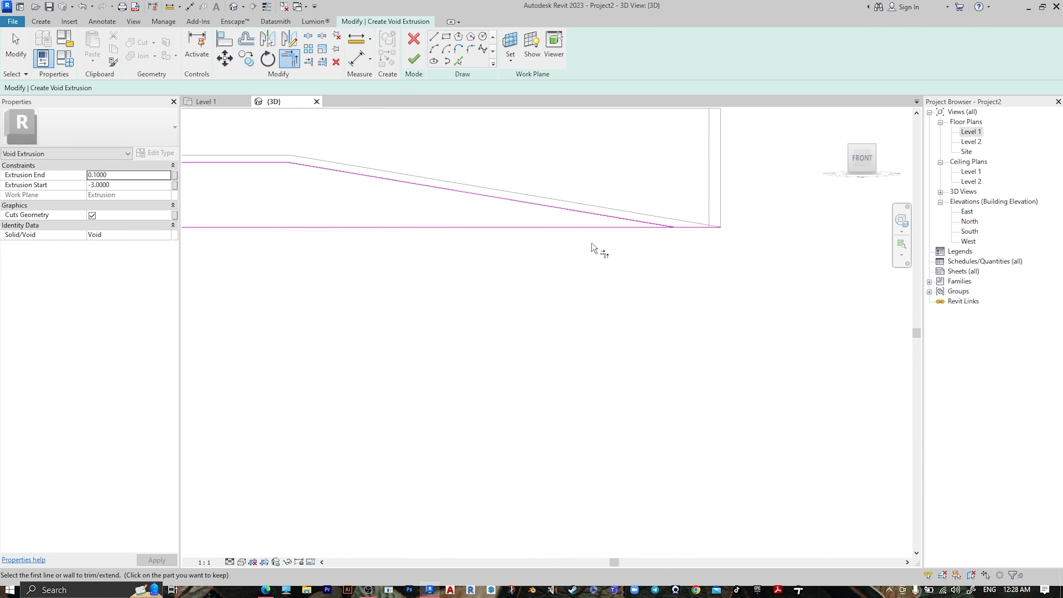
pyautogui.scroll(-5, 589, 194)
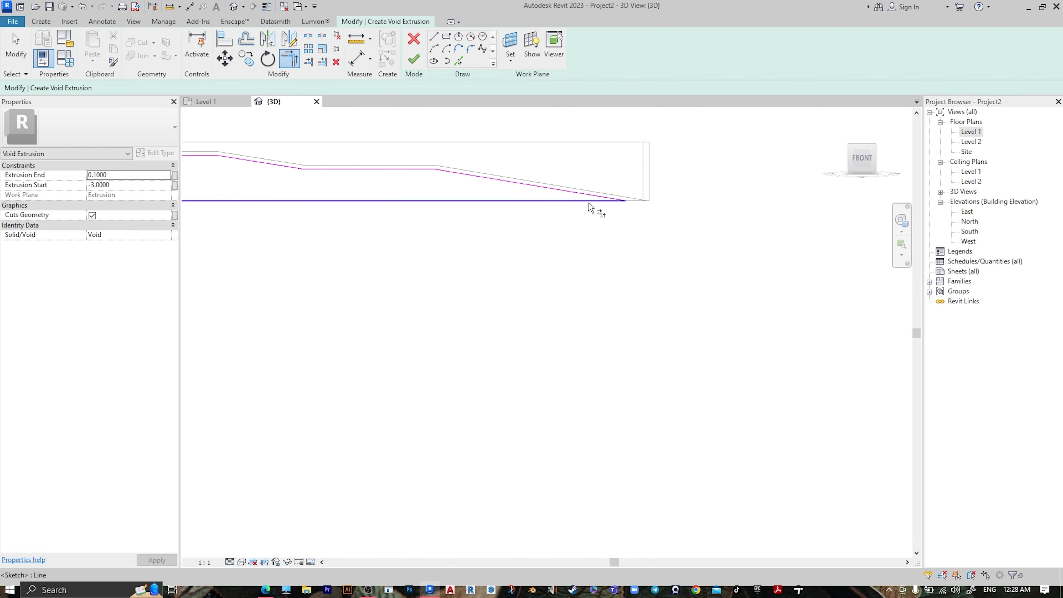
# - Finish the void extrusion sketch that follows the floor's underside
pyautogui.click(413, 60)
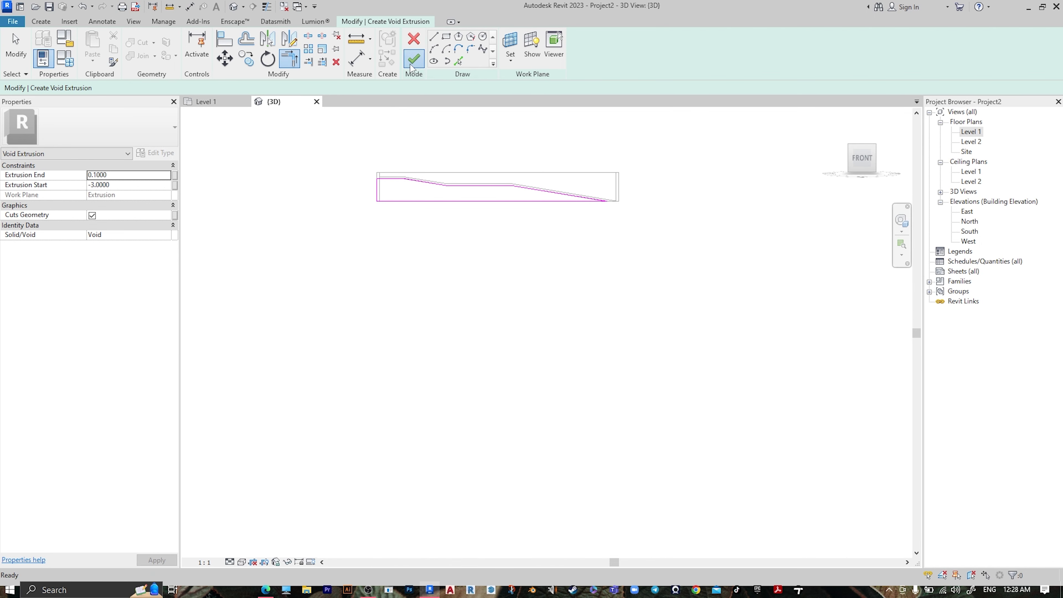
pyautogui.keyDown('shift'); pyautogui.moveTo(578, 191); pyautogui.dragTo(453, 299, button='middle'); pyautogui.keyUp('shift')
pyautogui.click(500, 265)
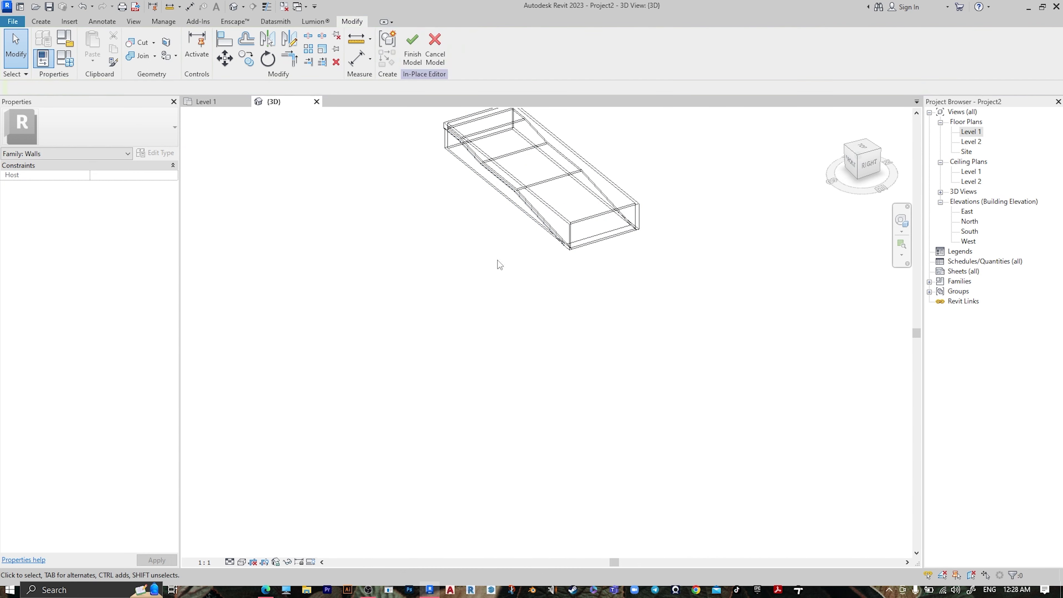
# - Stretch the void across the full basin width past the far long wall to cut away the walls below the floor
pyautogui.click(506, 213)
pyautogui.keyDown('shift'); pyautogui.moveTo(507, 213); pyautogui.dragTo(802, 154, button='middle'); pyautogui.keyUp('shift')
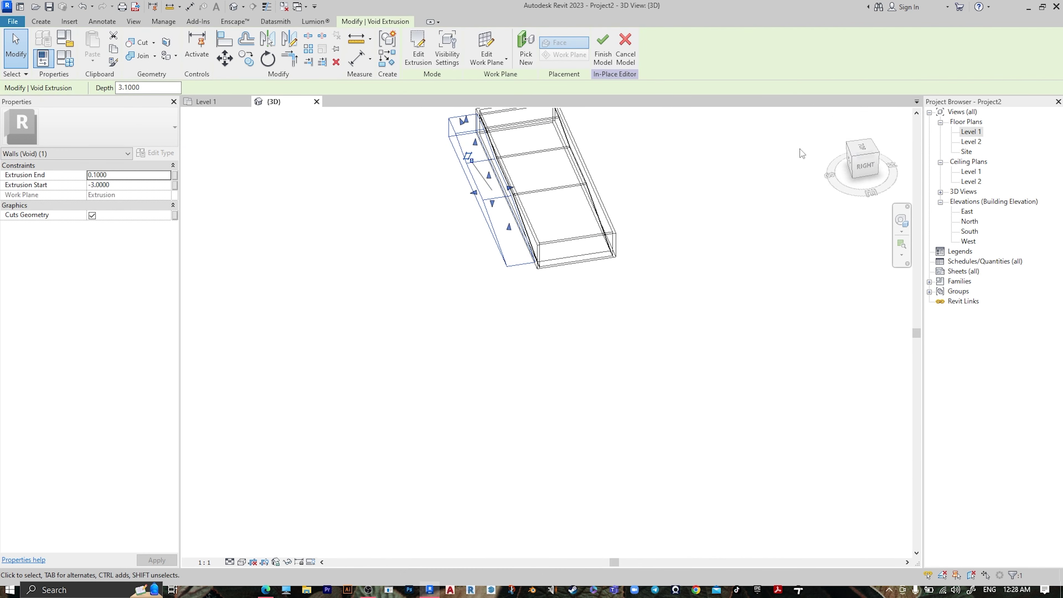
pyautogui.click(870, 152)
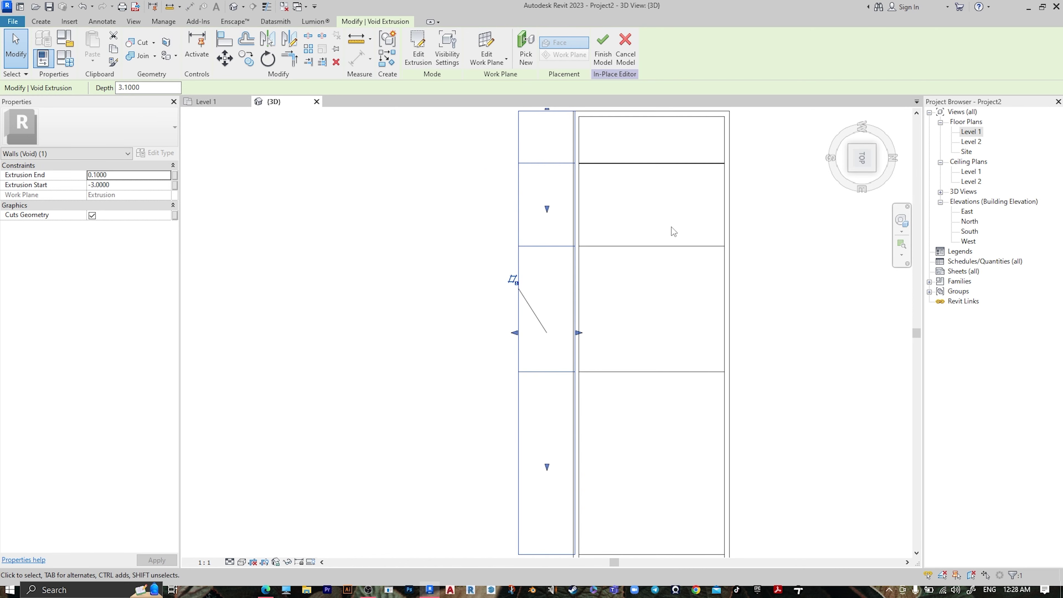
pyautogui.scroll(-3, 669, 233)
pyautogui.moveTo(620, 294); pyautogui.dragTo(728, 296)
pyautogui.click(784, 278)
pyautogui.keyDown('shift'); pyautogui.moveTo(636, 287); pyautogui.dragTo(551, 240, button='middle'); pyautogui.keyUp('shift')
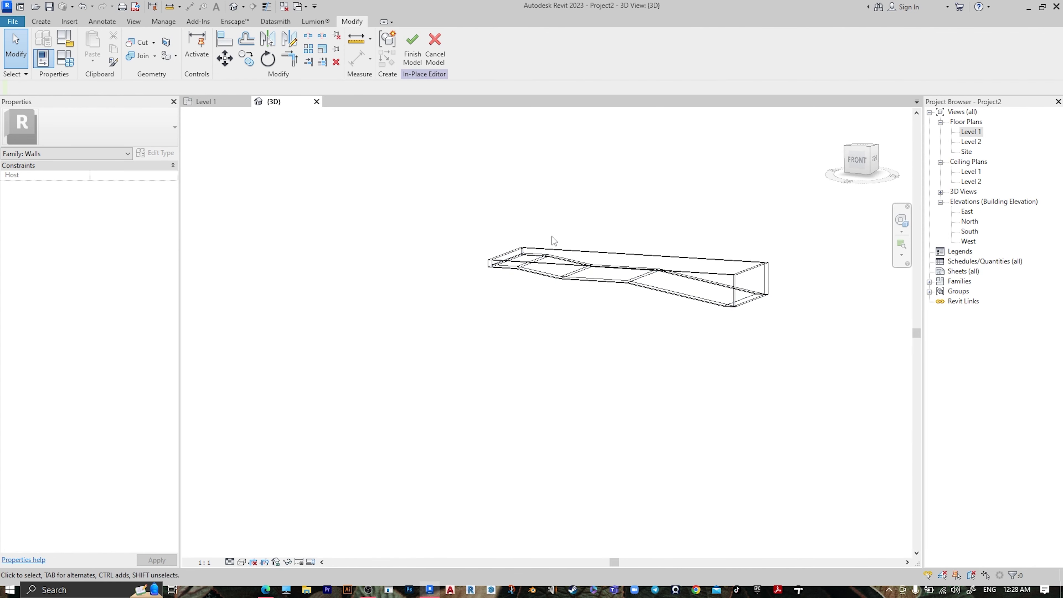
# - Start a solid extrusion on the existing work plane named Extrusion and face its front
pyautogui.scroll(5, 550, 251)
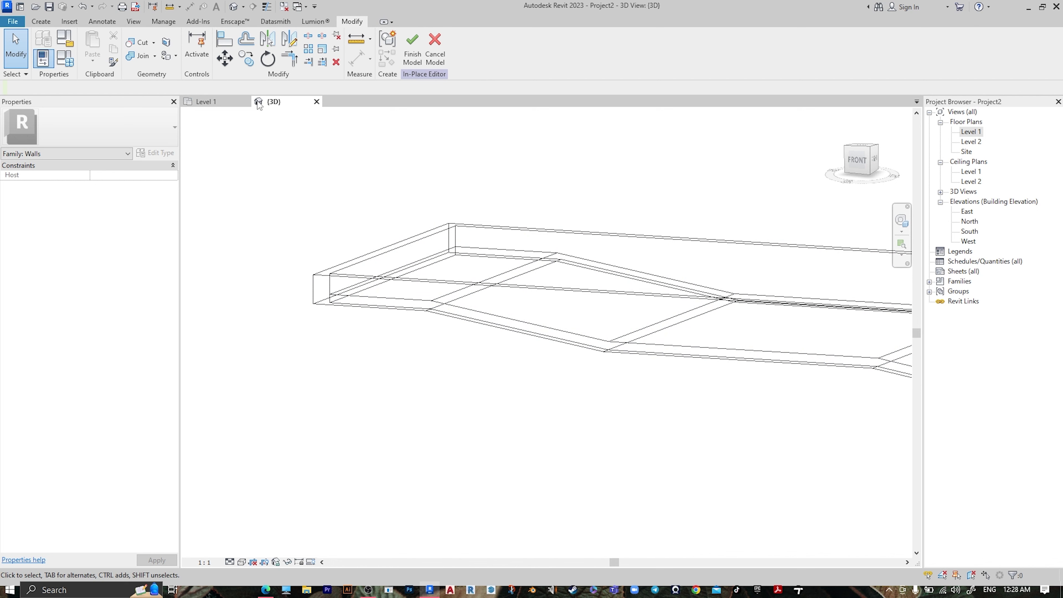
pyautogui.click(40, 24)
pyautogui.click(95, 64)
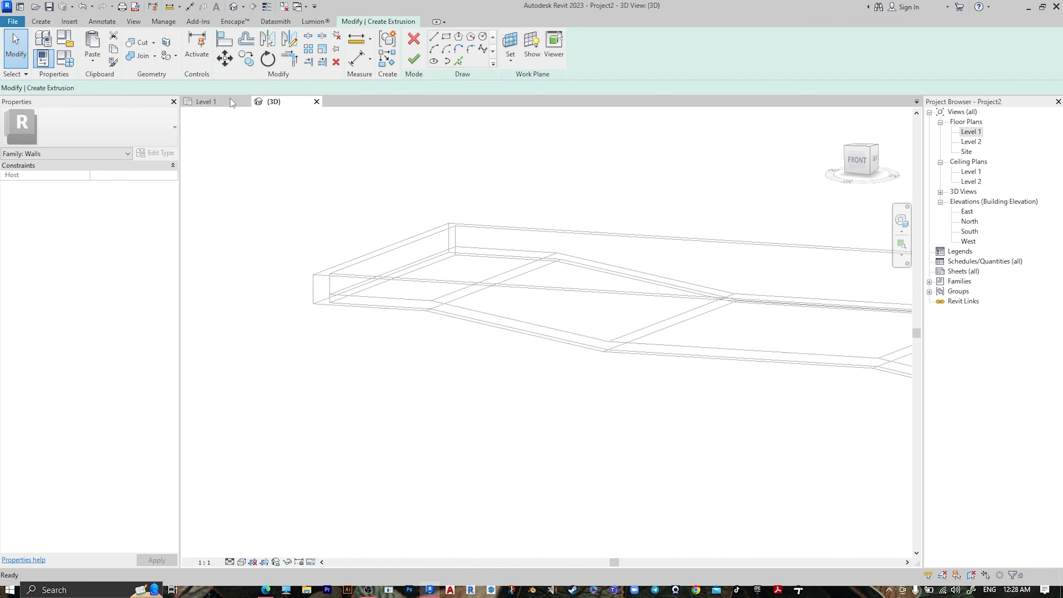
pyautogui.click(515, 63)
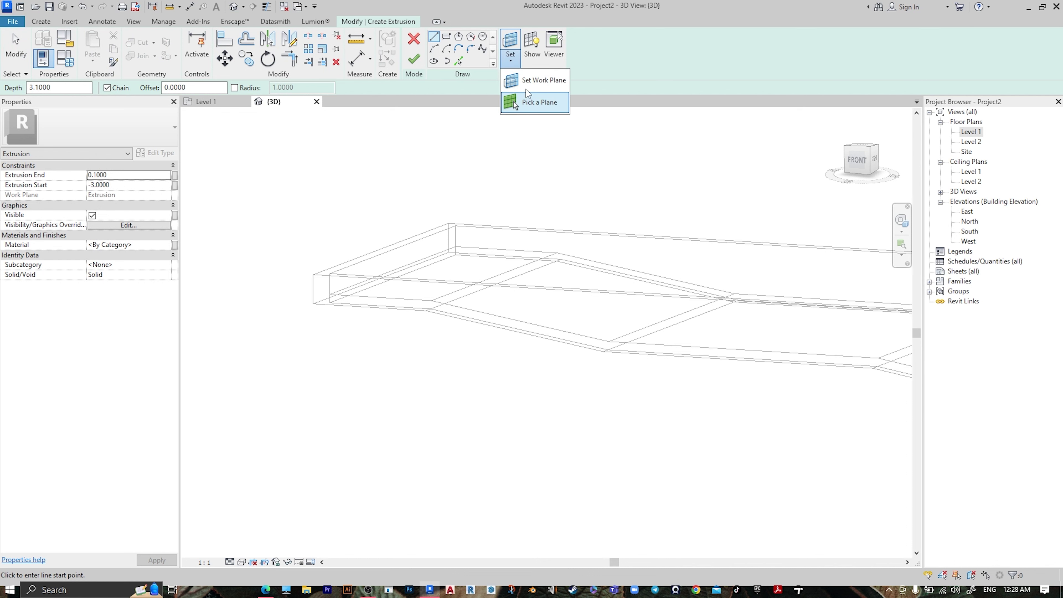
pyautogui.click(538, 75)
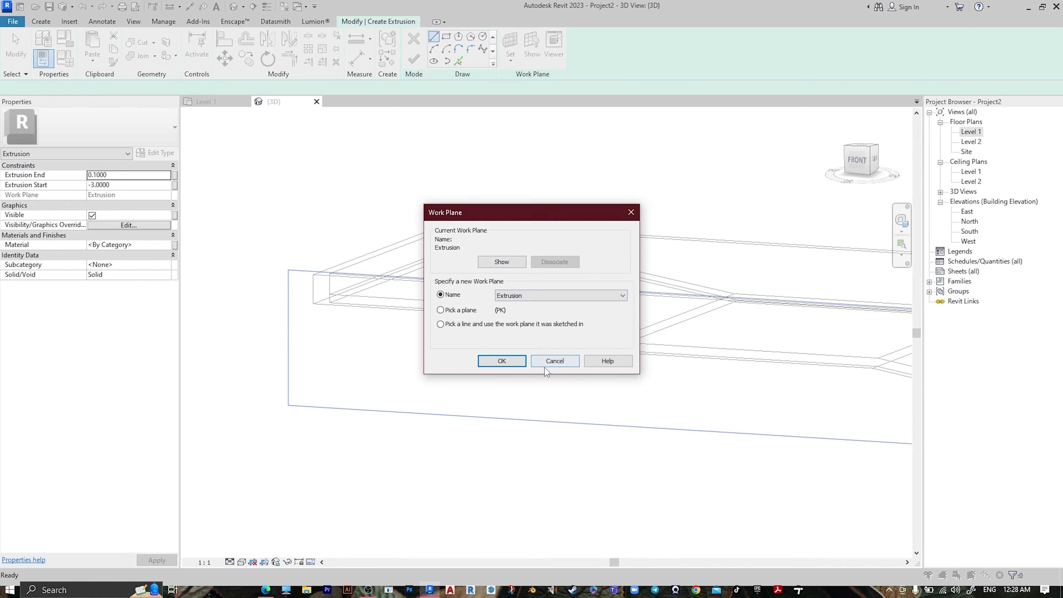
pyautogui.click(502, 361)
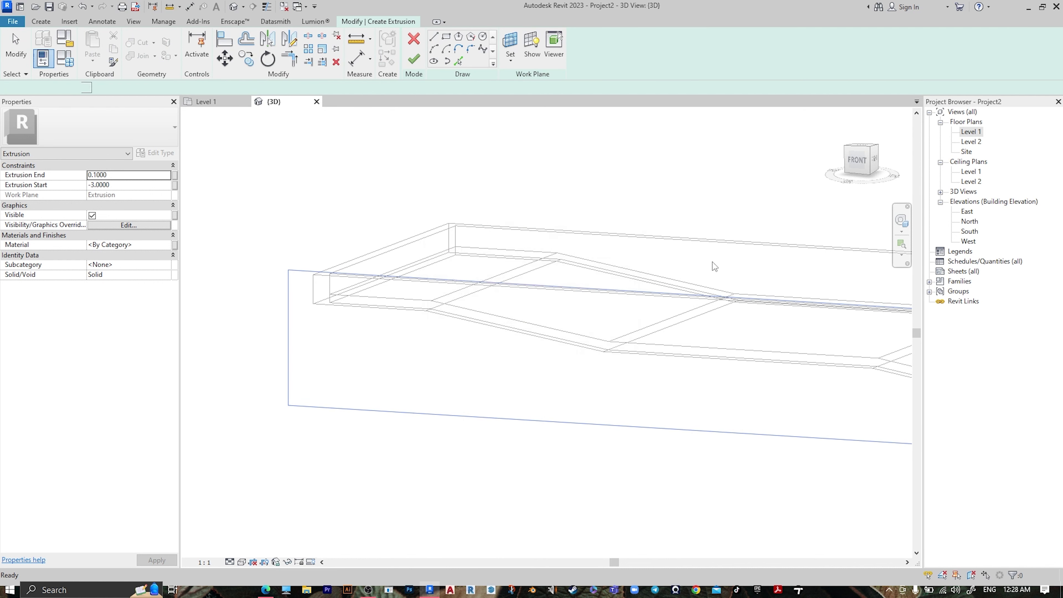
pyautogui.click(858, 160)
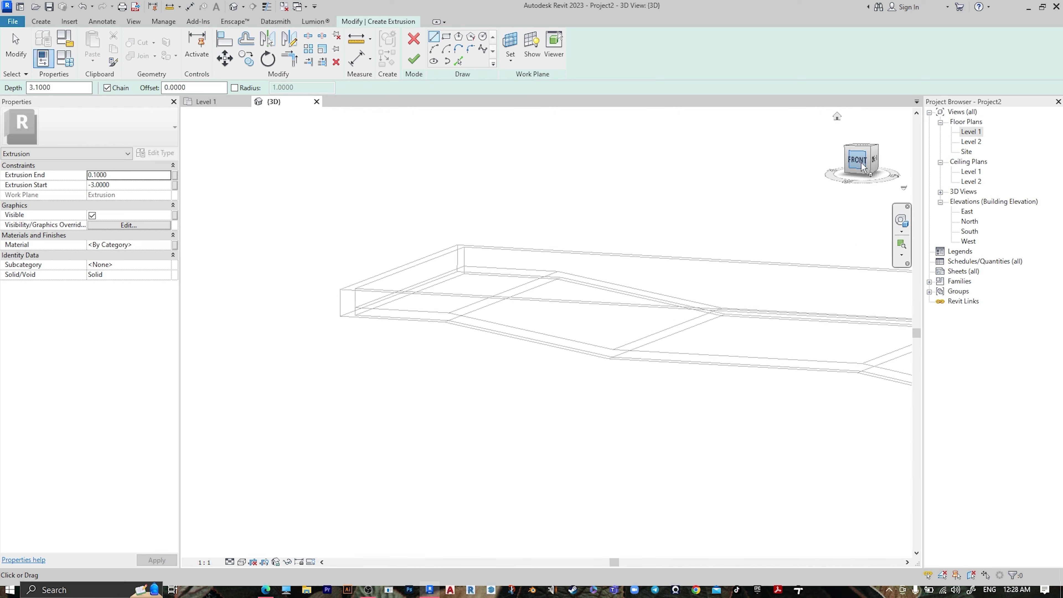
# - Pick the floor's top edges as profile lines: shallow flat, first slope, middle flat and the long slope to the deep end
pyautogui.click(458, 62)
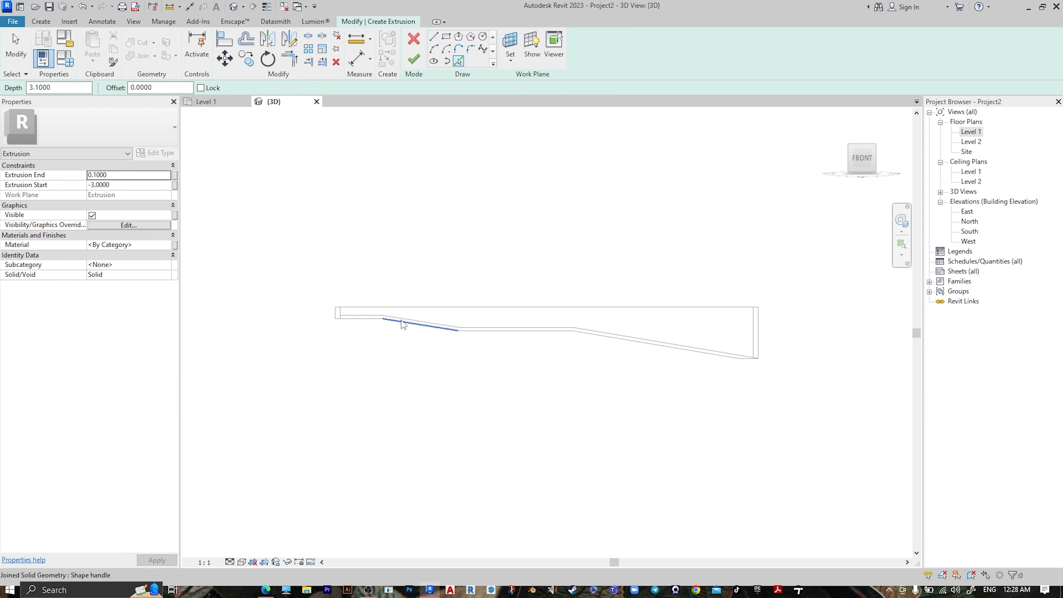
pyautogui.scroll(3, 403, 324)
pyautogui.scroll(2, 326, 311)
pyautogui.click(325, 311)
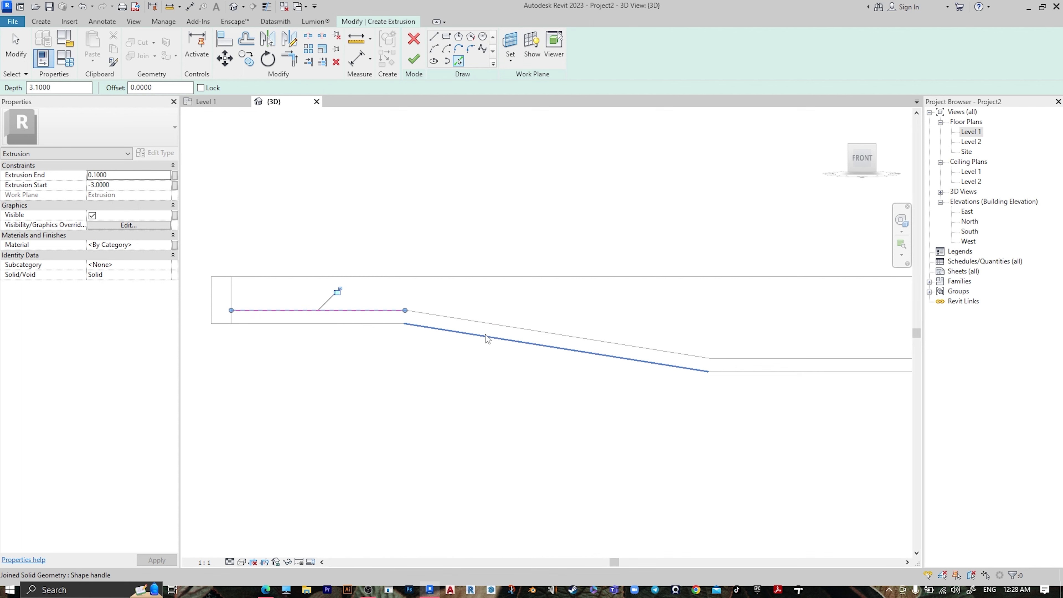
pyautogui.click(567, 336)
pyautogui.click(812, 360)
pyautogui.moveTo(754, 362); pyautogui.dragTo(355, 352, button='middle')
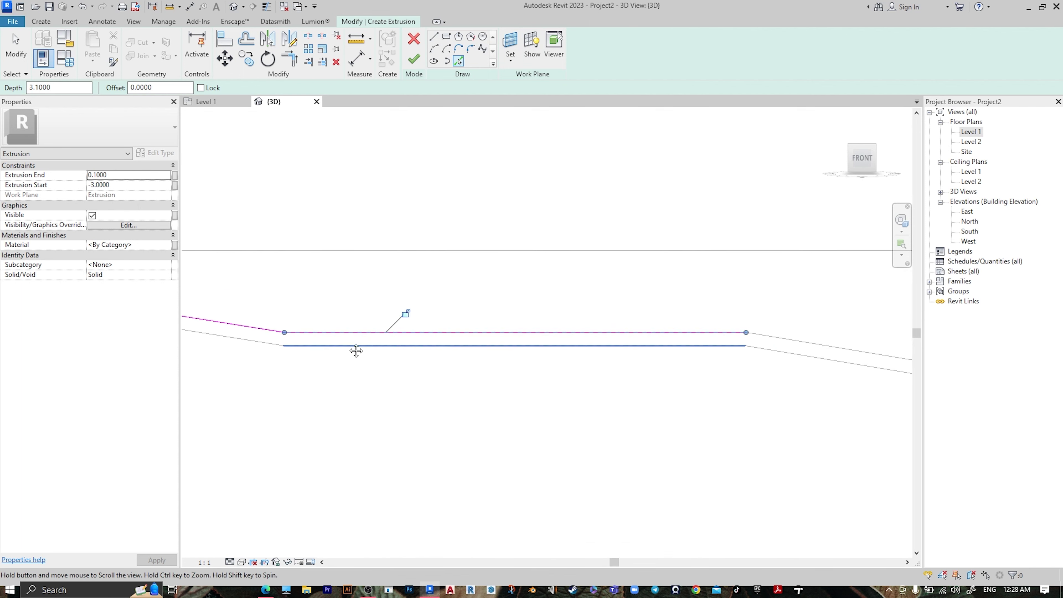
pyautogui.click(783, 352)
pyautogui.moveTo(783, 352)
pyautogui.mouseDown(button='middle')
pyautogui.moveTo(807, 340)
pyautogui.moveTo(234, 340)
pyautogui.mouseUp(button='middle')
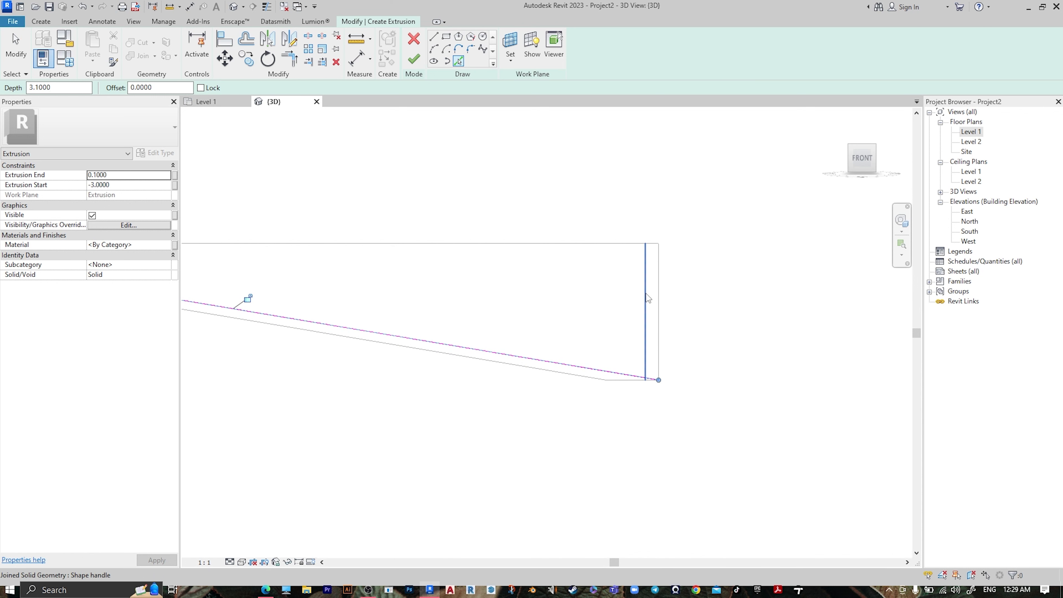
# - Pick the deep end wall's inner face, the walls' top edge and the shallow end wall's inner face as further profile lines
pyautogui.scroll(-3, 666, 285)
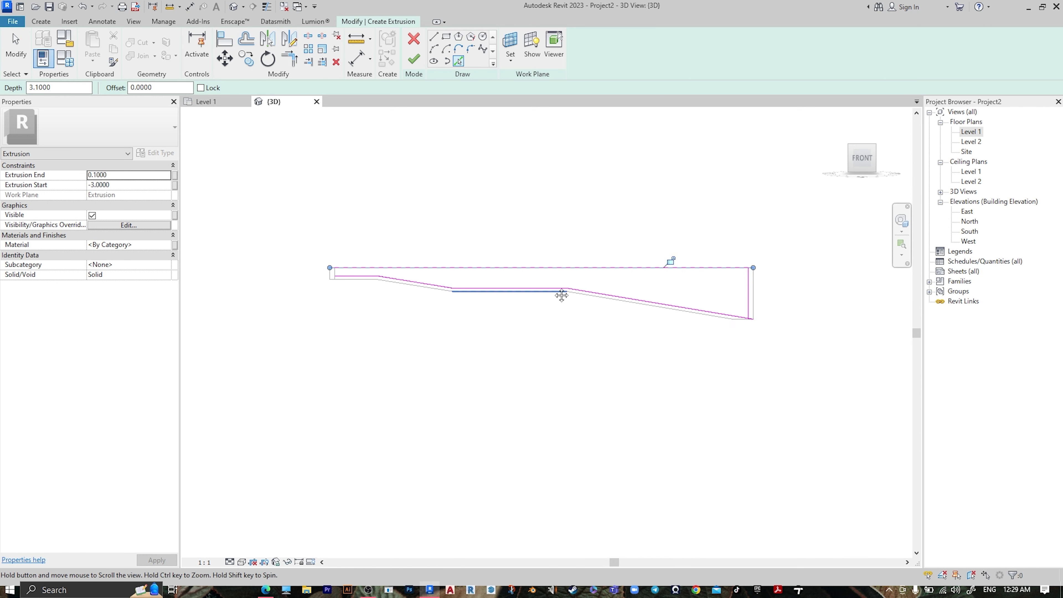
pyautogui.scroll(3, 427, 280)
pyautogui.scroll(2, 382, 276)
pyautogui.click(363, 283)
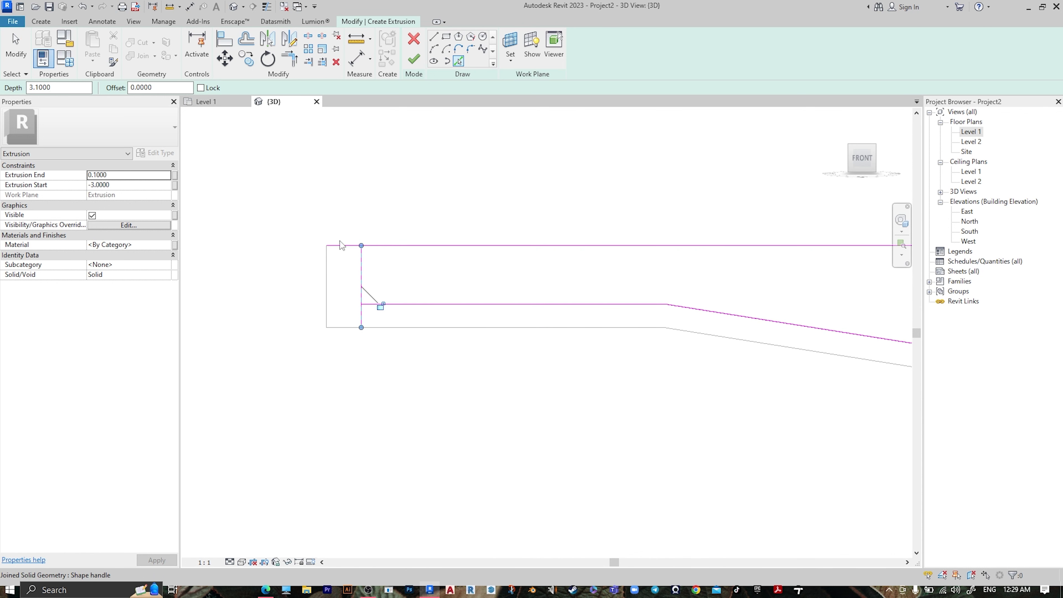
# - Trim the profile to corners at the shallow end wall's inner face and where the long slope meets the deep end wall's inner face
pyautogui.click(290, 62)
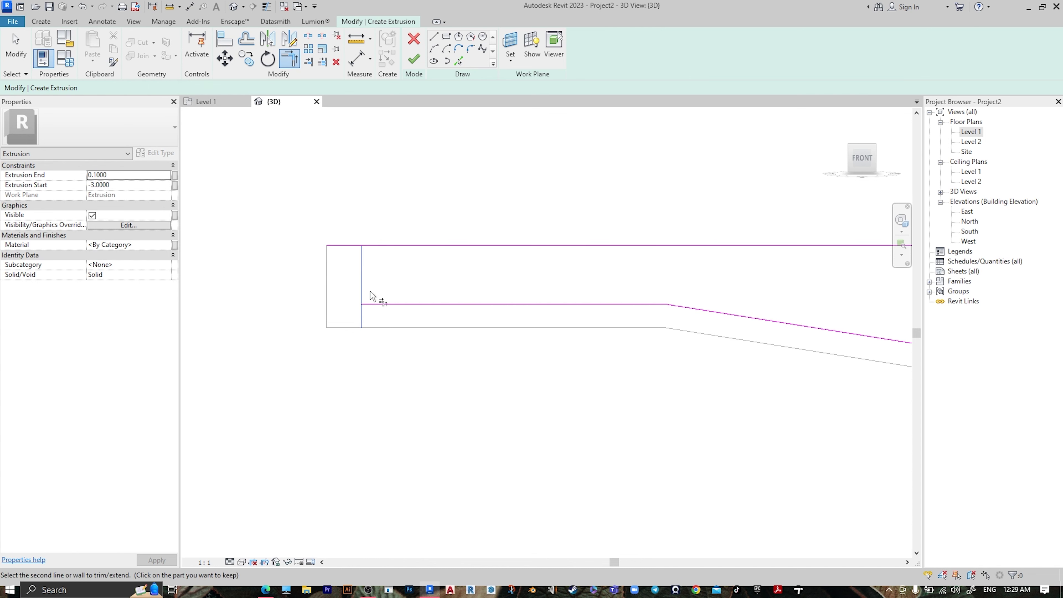
pyautogui.click(376, 253)
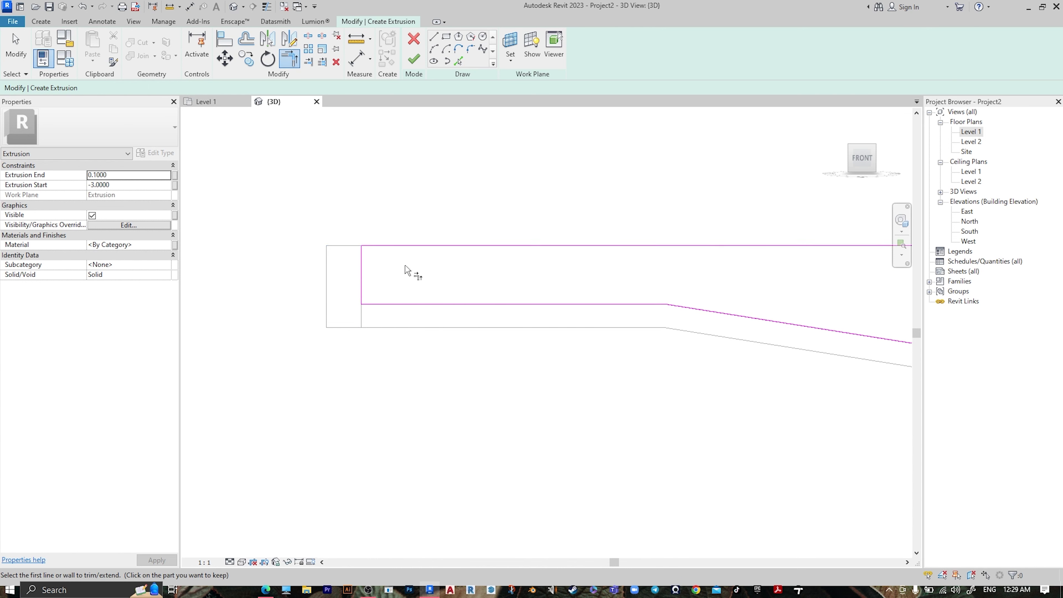
pyautogui.scroll(-4, 586, 316)
pyautogui.moveTo(586, 316); pyautogui.dragTo(349, 269, button='middle')
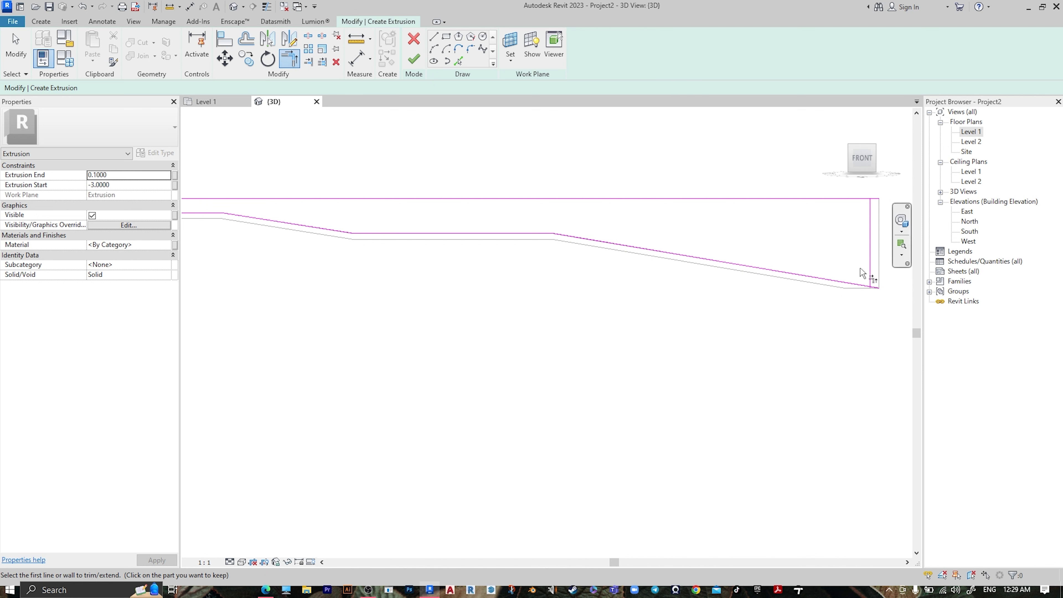
pyautogui.scroll(-3, 712, 272)
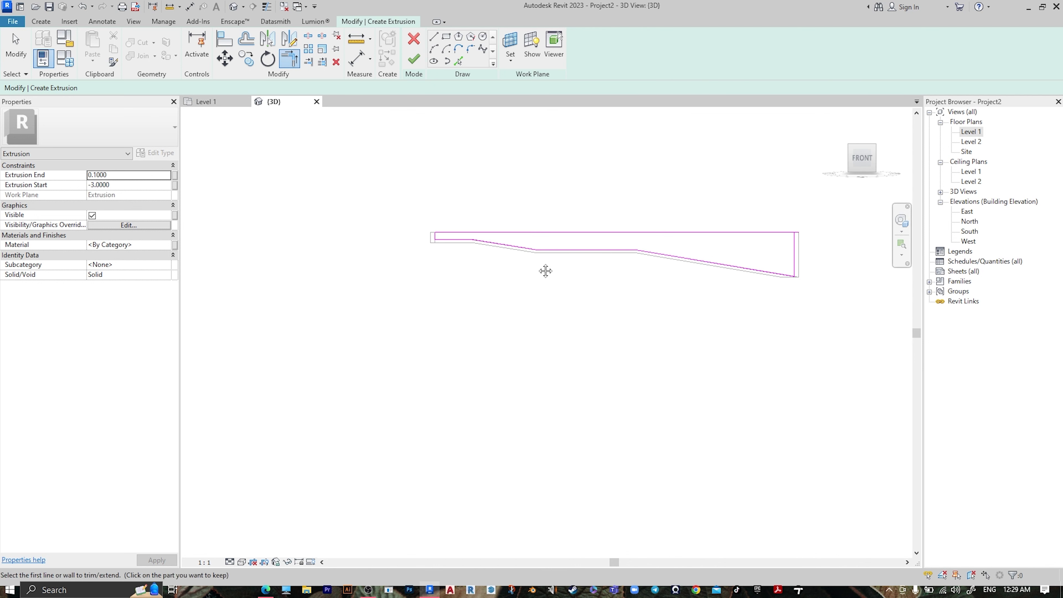
pyautogui.scroll(5, 521, 252)
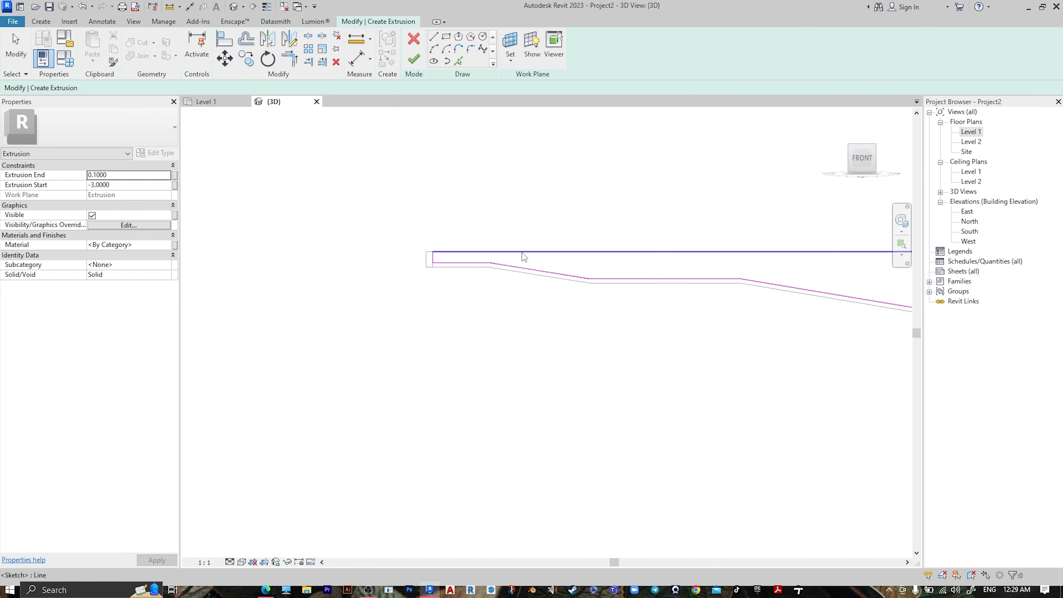
# - Lower the top line of the water profile slightly below the basin's rim
pyautogui.press('Escape')
pyautogui.click(295, 228)
pyautogui.scroll(3, 260, 244)
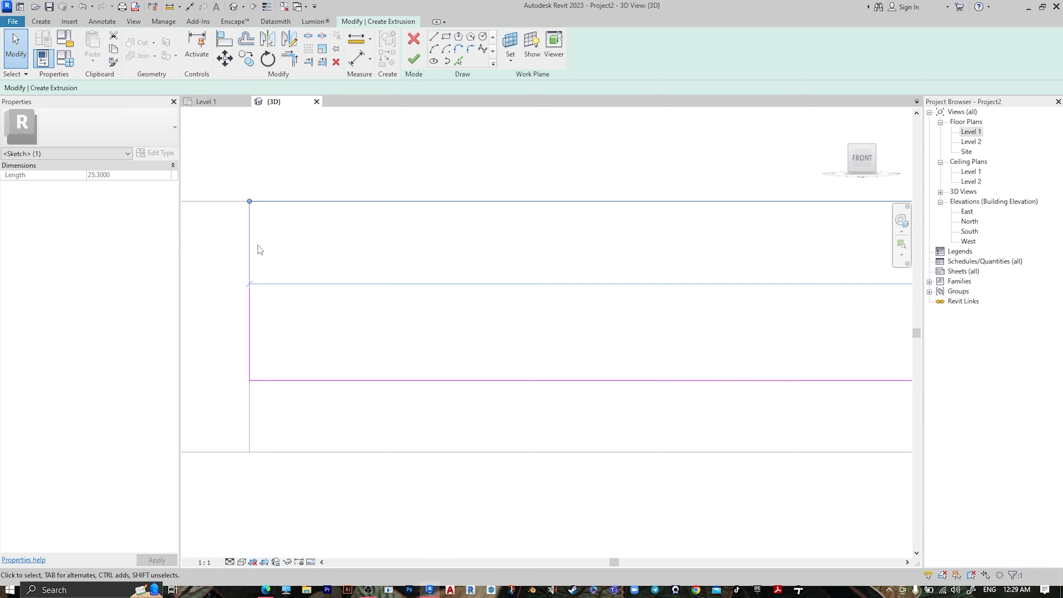
pyautogui.moveTo(294, 170); pyautogui.dragTo(292, 191)
pyautogui.press('Escape')
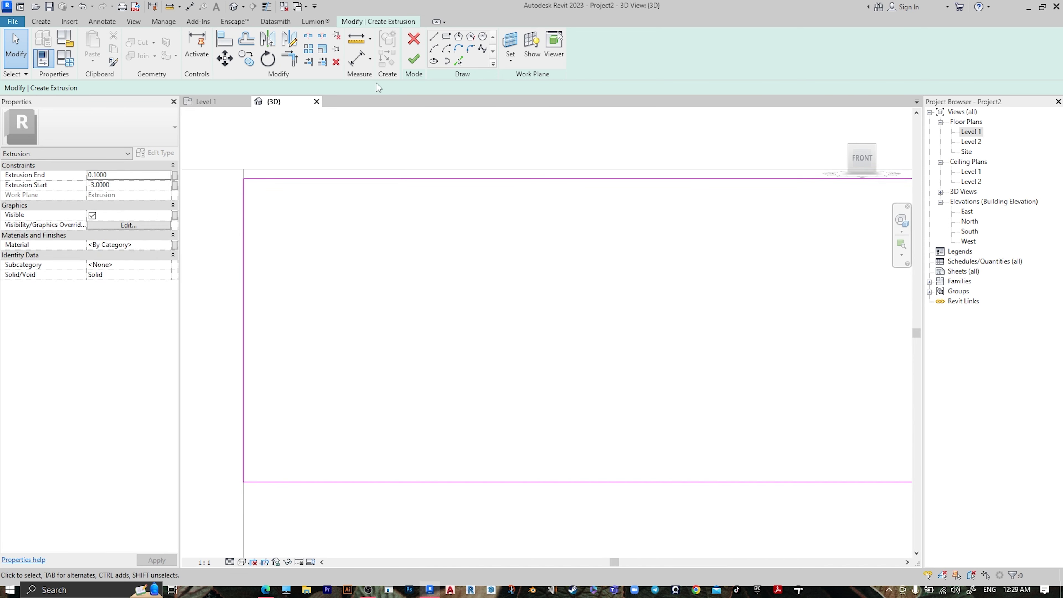
# - Trim the profile's top line to the deep end wall's inner face and finish the extrusion sketch
pyautogui.click(415, 63)
pyautogui.press('Return')
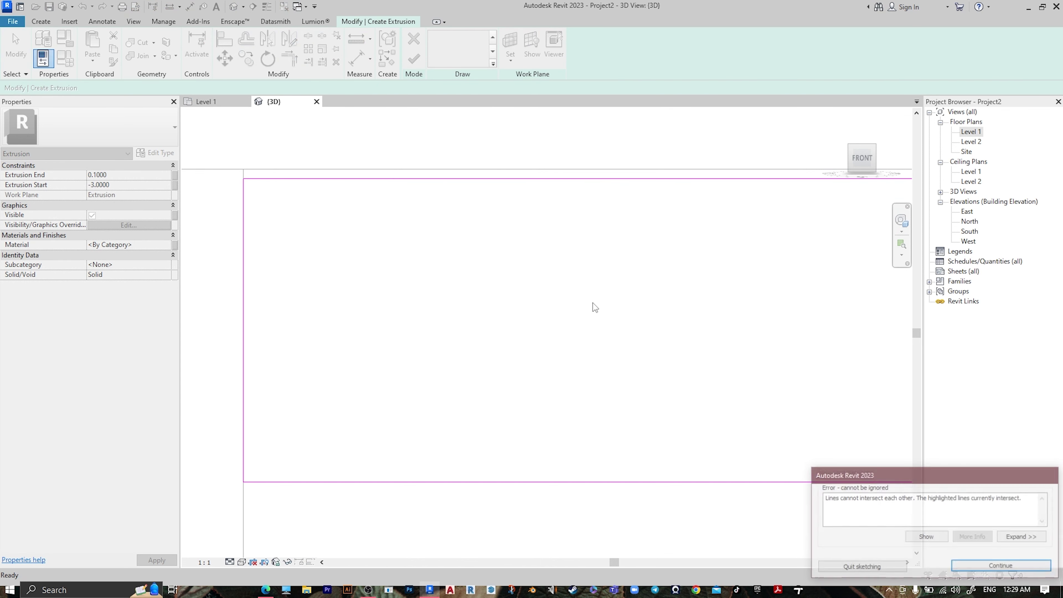
pyautogui.scroll(3, 593, 306)
pyautogui.moveTo(593, 312)
pyautogui.mouseDown(button='middle')
pyautogui.moveTo(696, 360)
pyautogui.moveTo(581, 354)
pyautogui.moveTo(598, 344)
pyautogui.moveTo(499, 344)
pyautogui.moveTo(653, 361)
pyautogui.moveTo(430, 349)
pyautogui.mouseUp(button='middle')
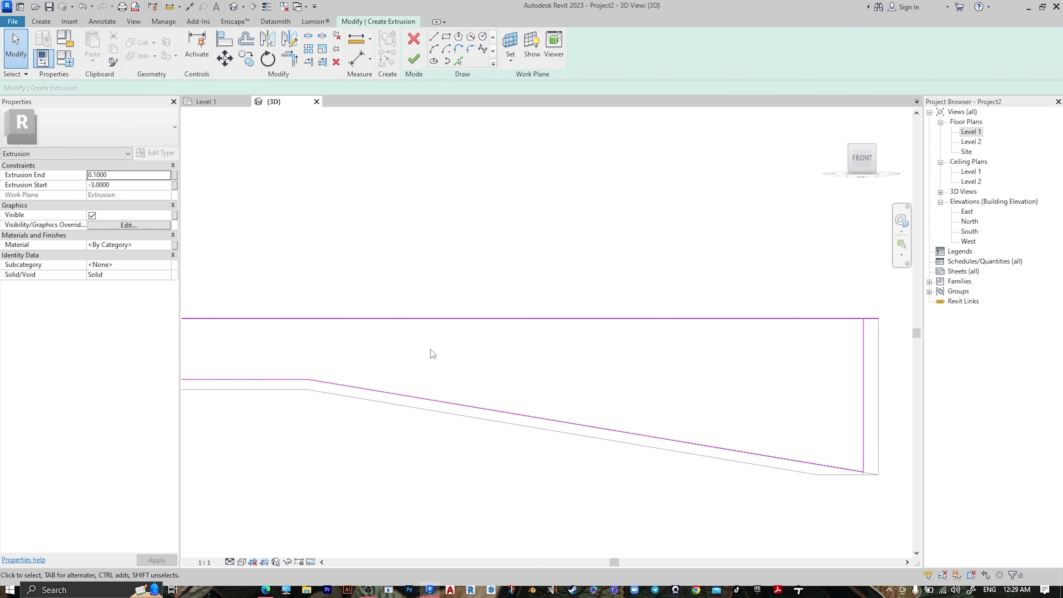
pyautogui.click(296, 65)
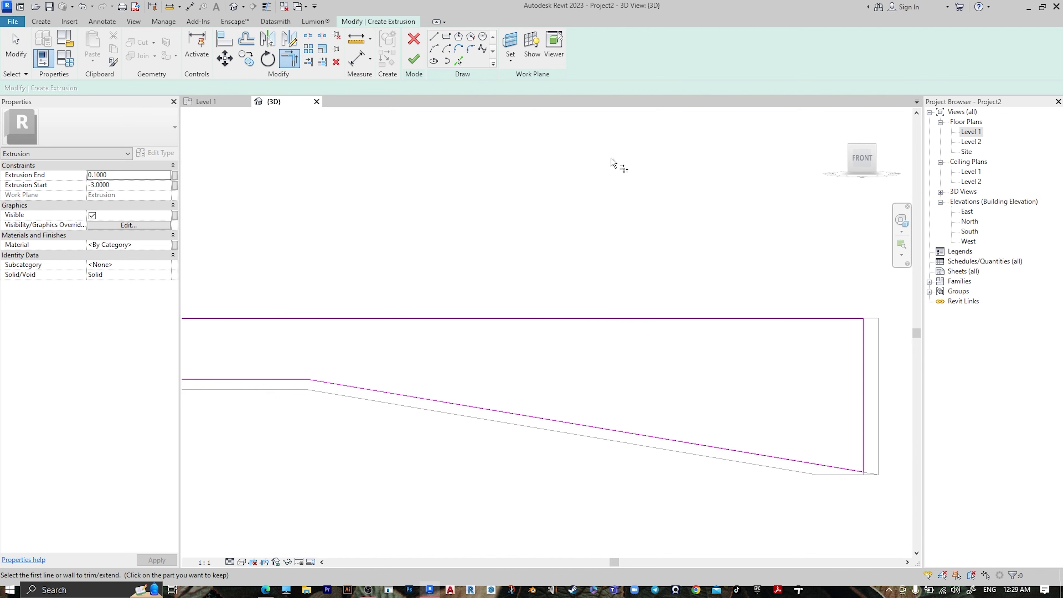
pyautogui.click(414, 59)
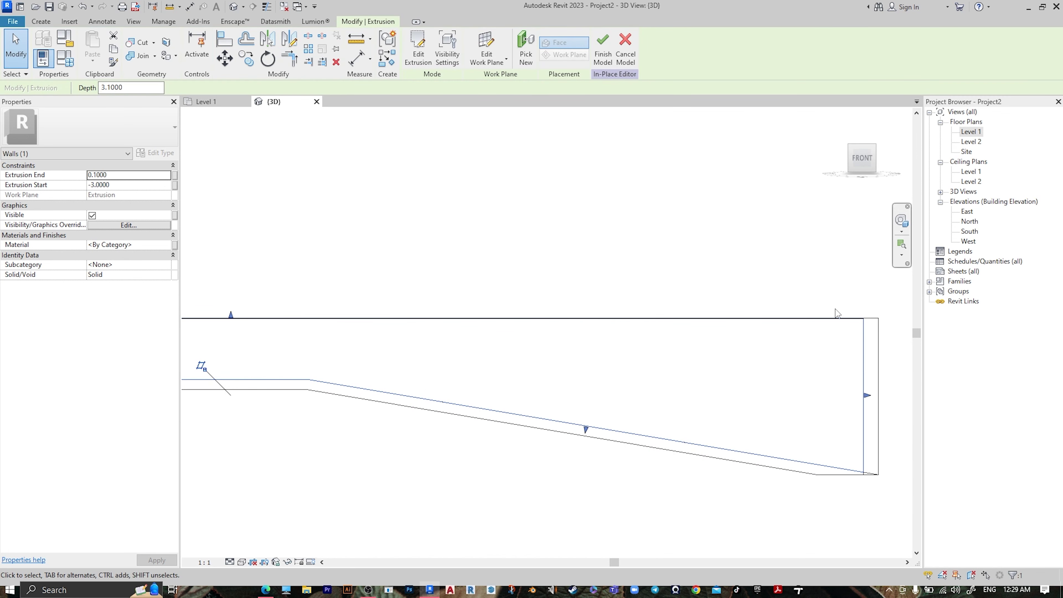
# - Stretch the water solid between the inner faces of both long walls, from extrusion start -8.3 to end -0.3
pyautogui.scroll(3, 836, 312)
pyautogui.scroll(-4, 849, 322)
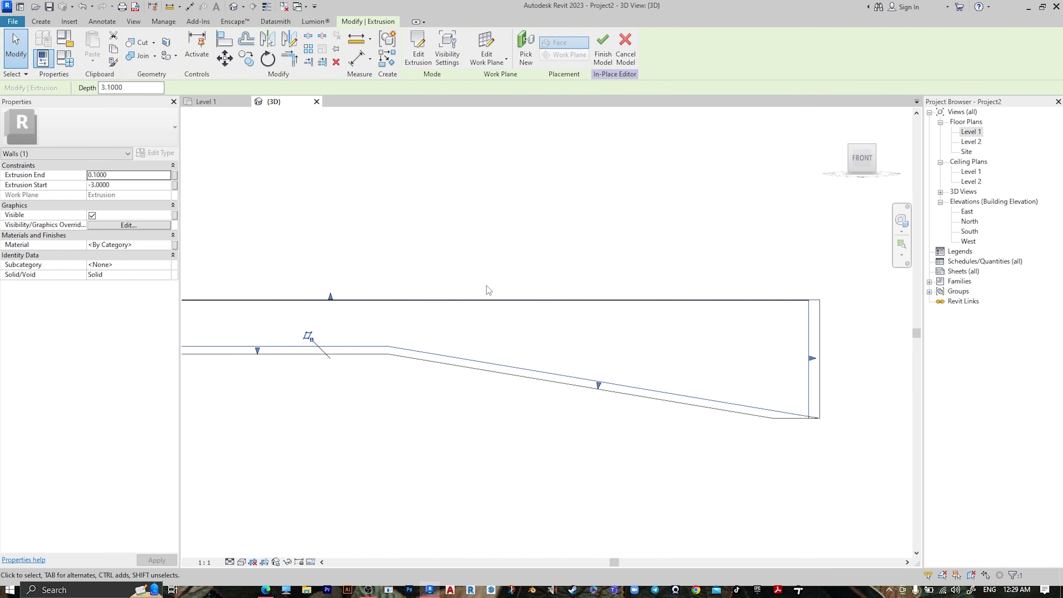
pyautogui.keyDown('shift'); pyautogui.moveTo(434, 298); pyautogui.dragTo(734, 233, button='middle'); pyautogui.keyUp('shift')
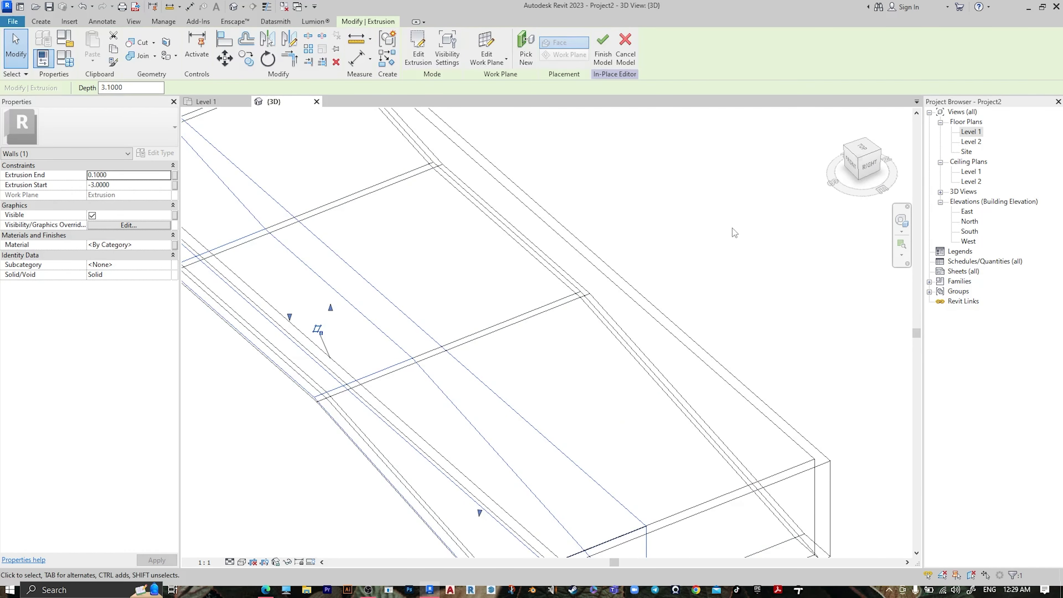
pyautogui.click(865, 159)
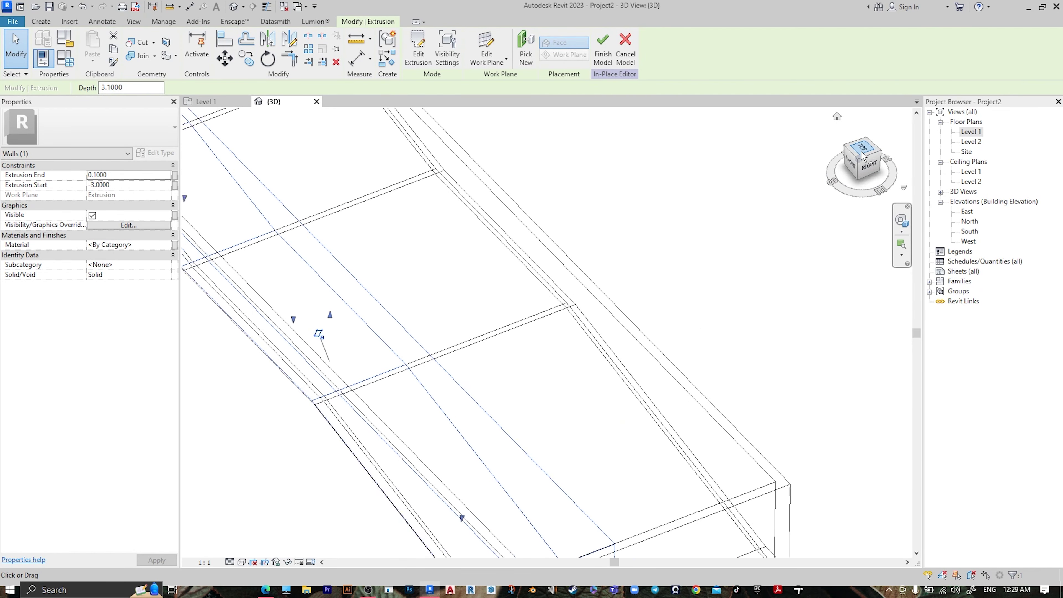
pyautogui.click(486, 268)
pyautogui.click(575, 267)
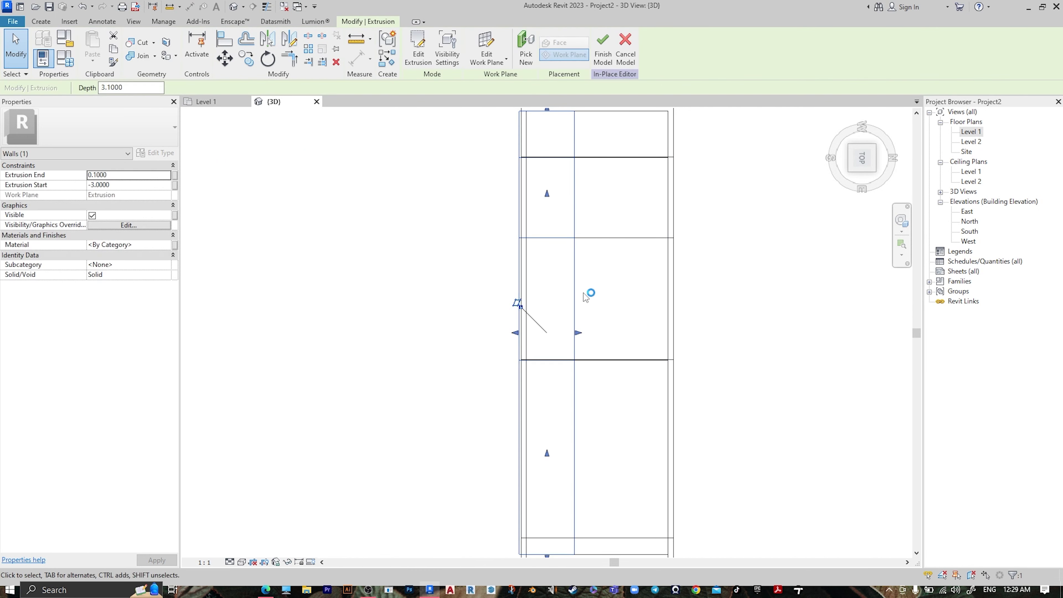
pyautogui.moveTo(583, 331); pyautogui.dragTo(669, 328)
pyautogui.scroll(6, 546, 341)
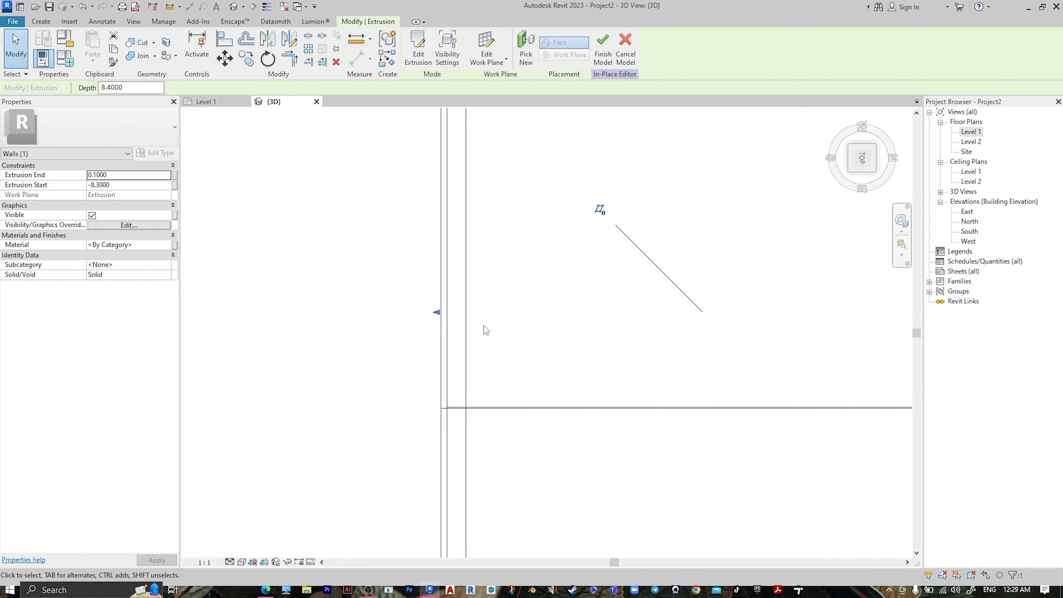
pyautogui.moveTo(437, 312); pyautogui.dragTo(461, 313)
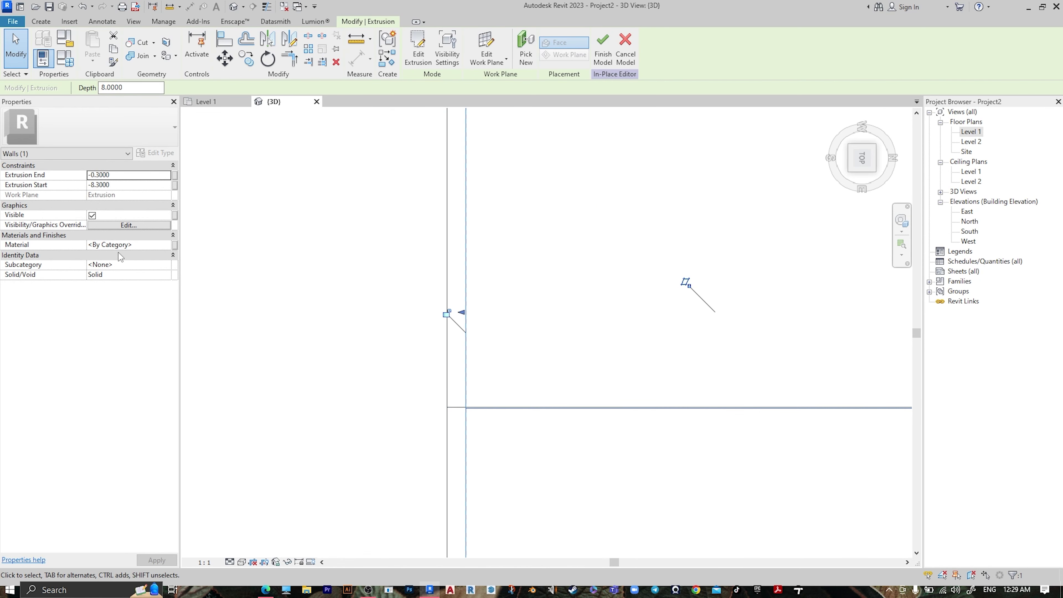
# - Create a new material for the water solid and rename it water 0.1
pyautogui.click(169, 248)
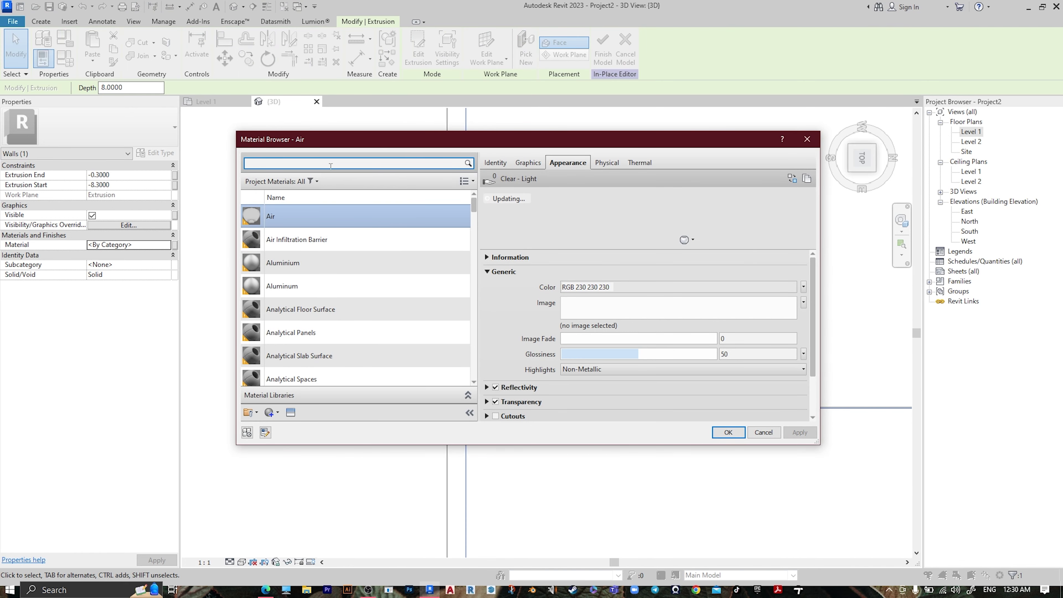
pyautogui.click(271, 412)
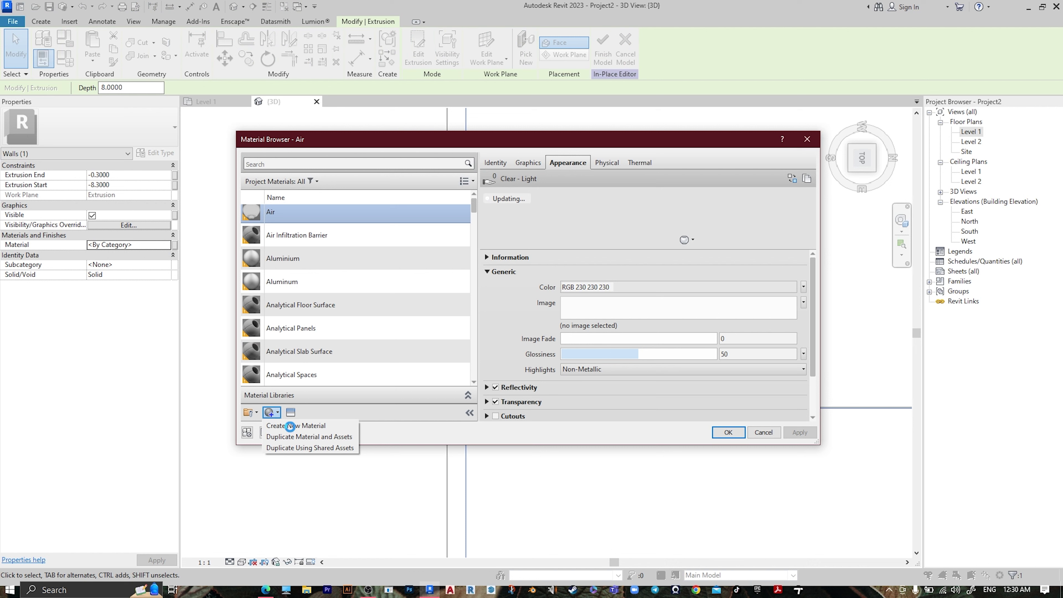
pyautogui.click(290, 425)
pyautogui.rightClick(294, 293)
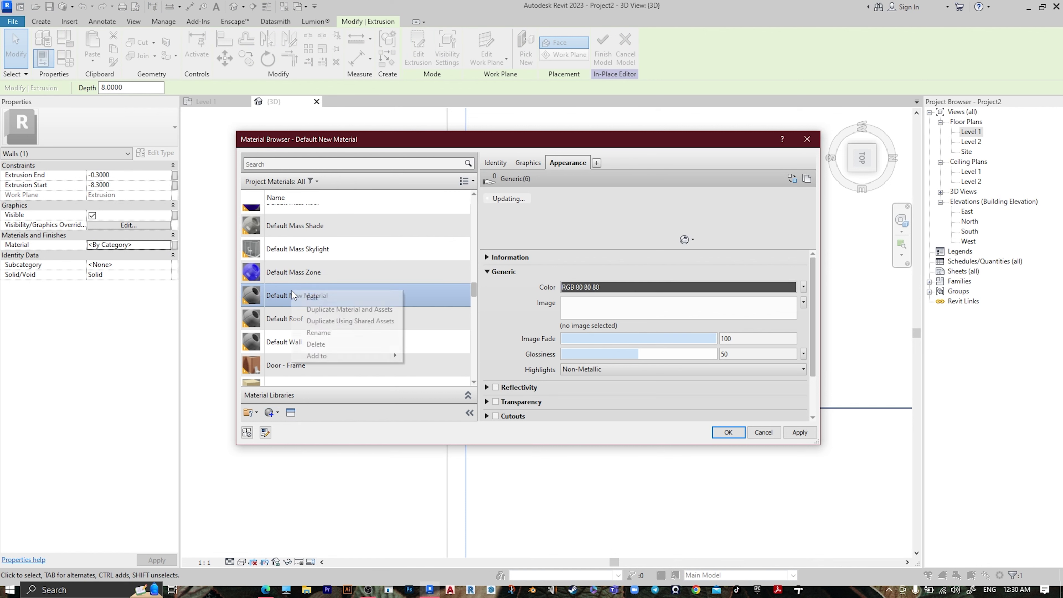
pyautogui.click(331, 335)
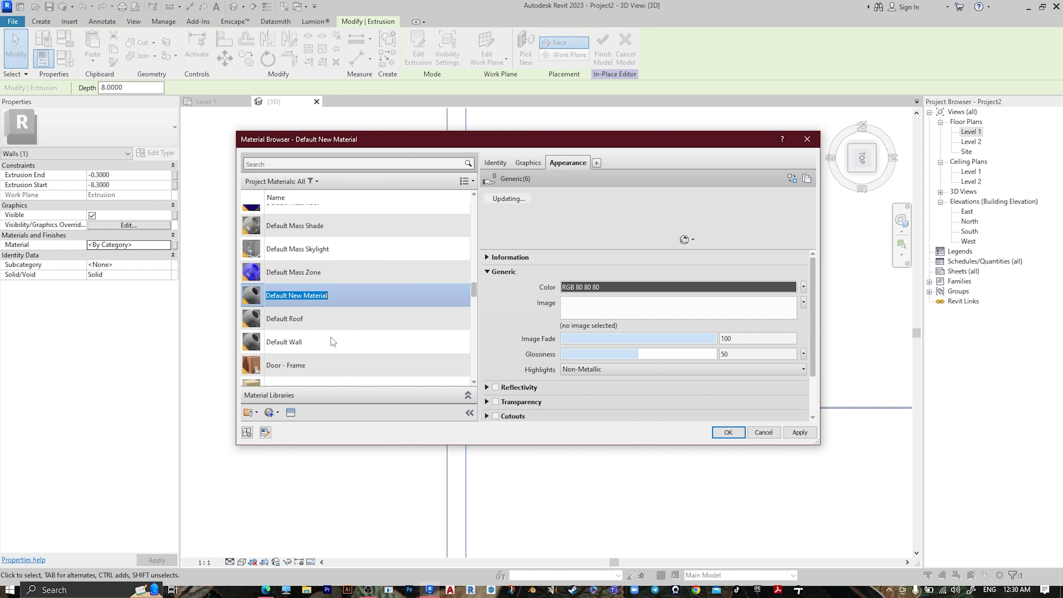
pyautogui.write('water 0.1')
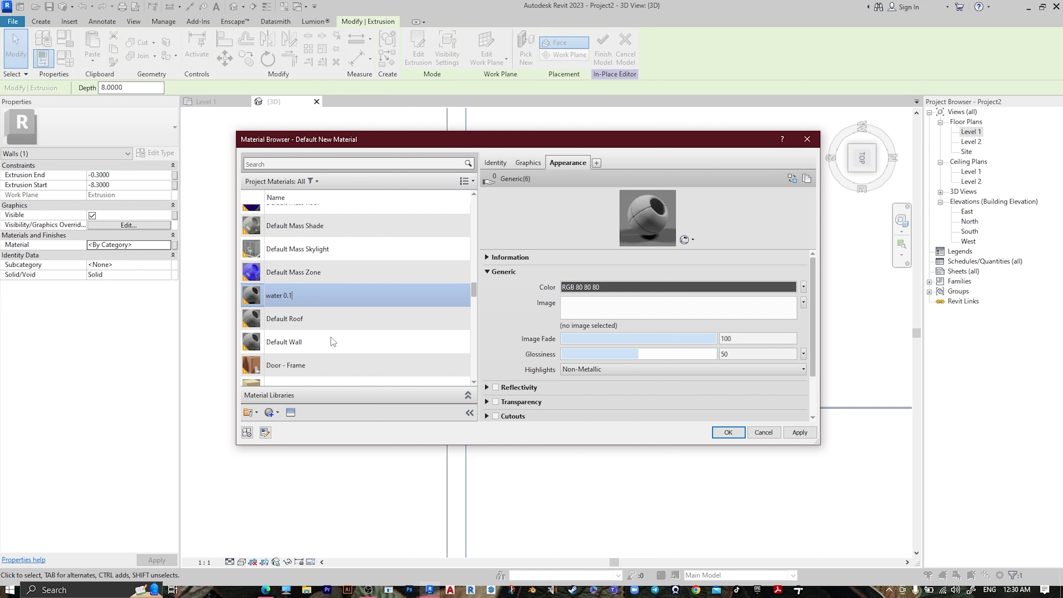
pyautogui.press('Return')
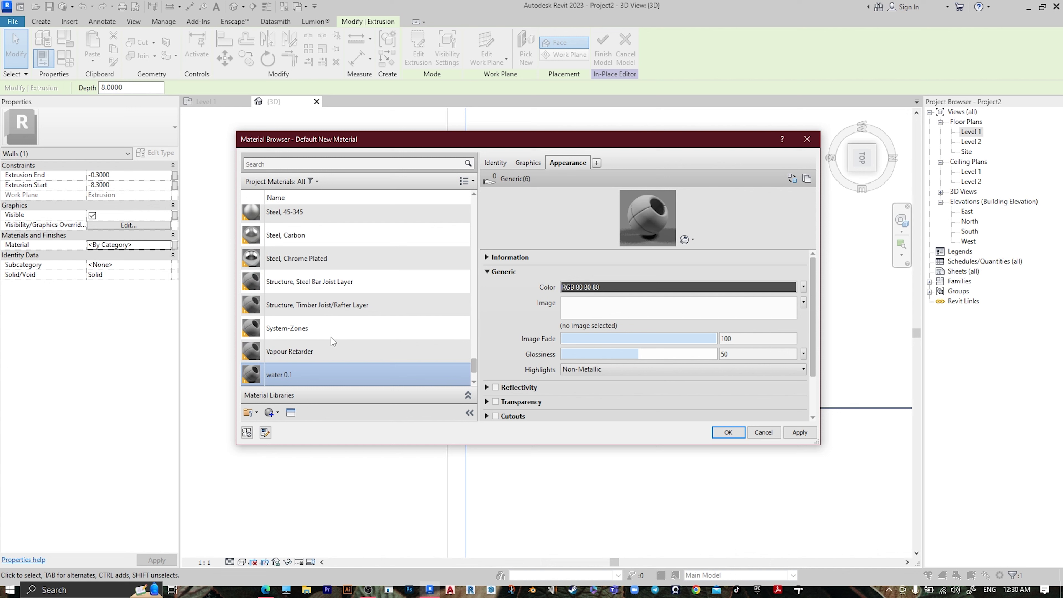
# - Replace the water 0.1 material's appearance with the Water - Clear asset and assign the material to the water solid
pyautogui.click(792, 179)
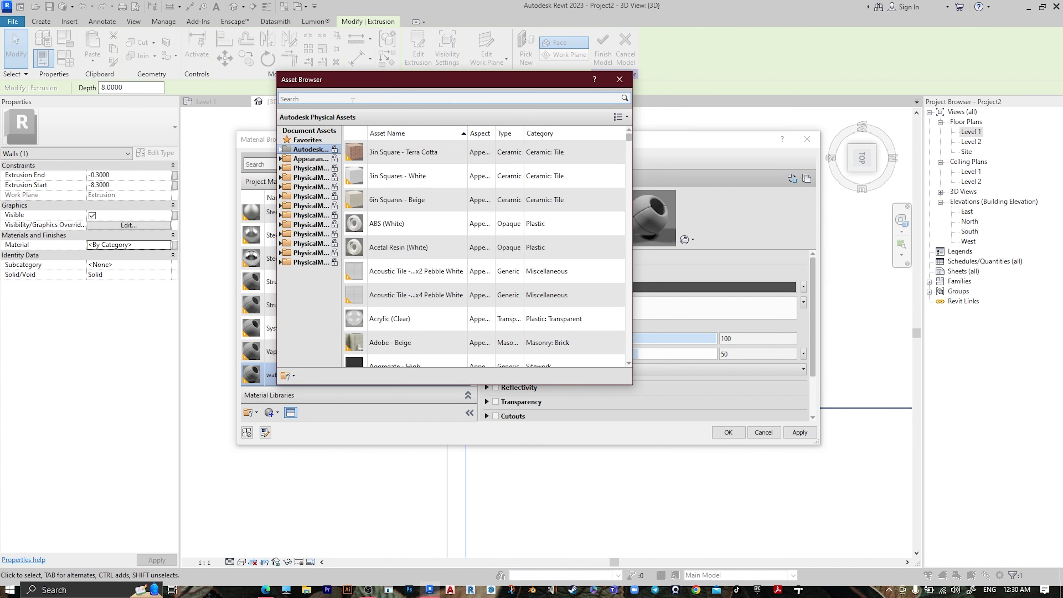
pyautogui.click(353, 101)
pyautogui.write('wat')
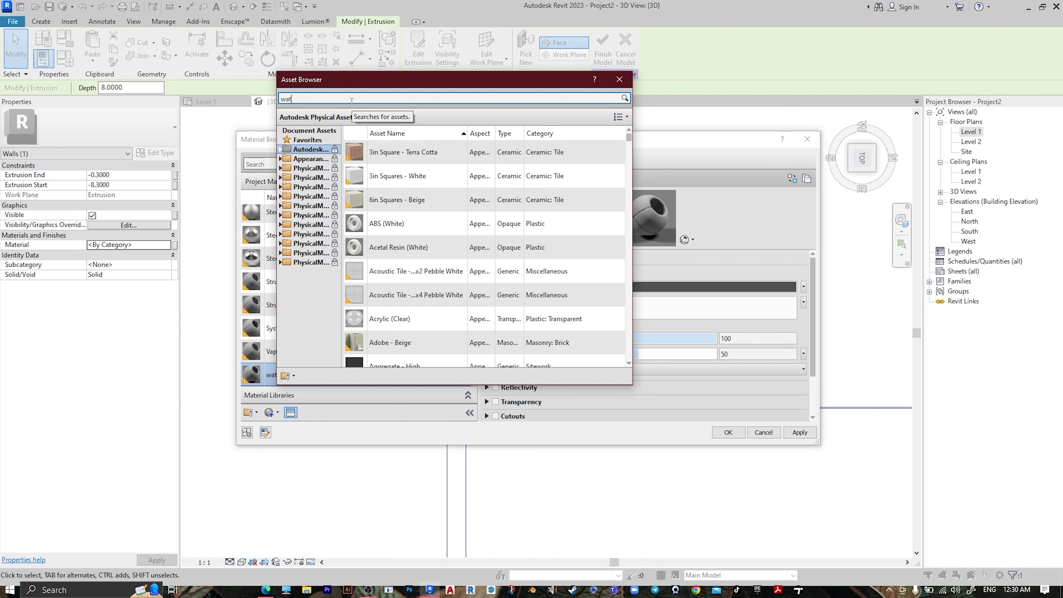
pyautogui.write('er')
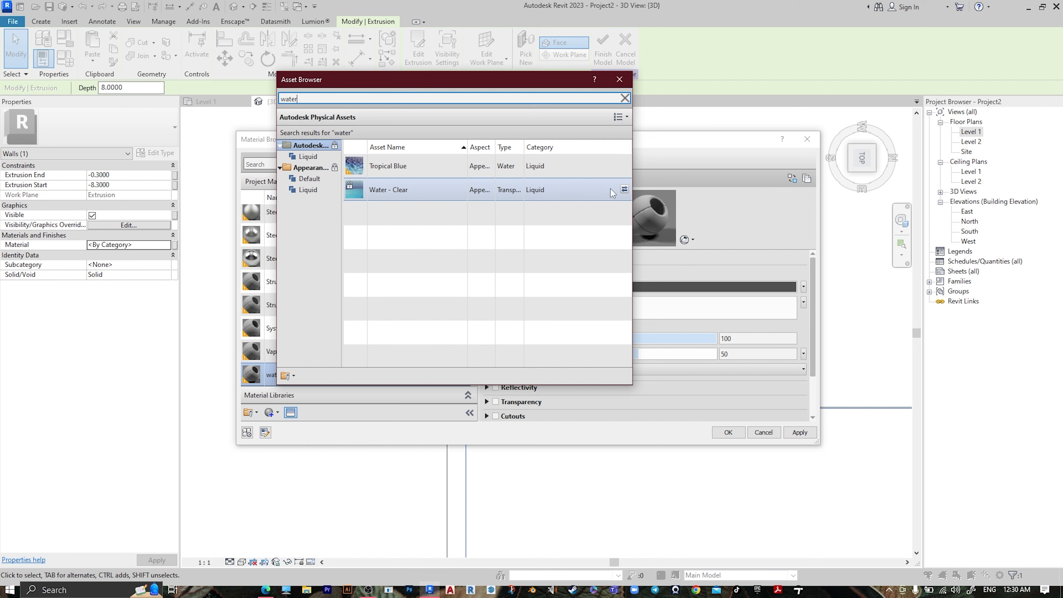
pyautogui.click(625, 189)
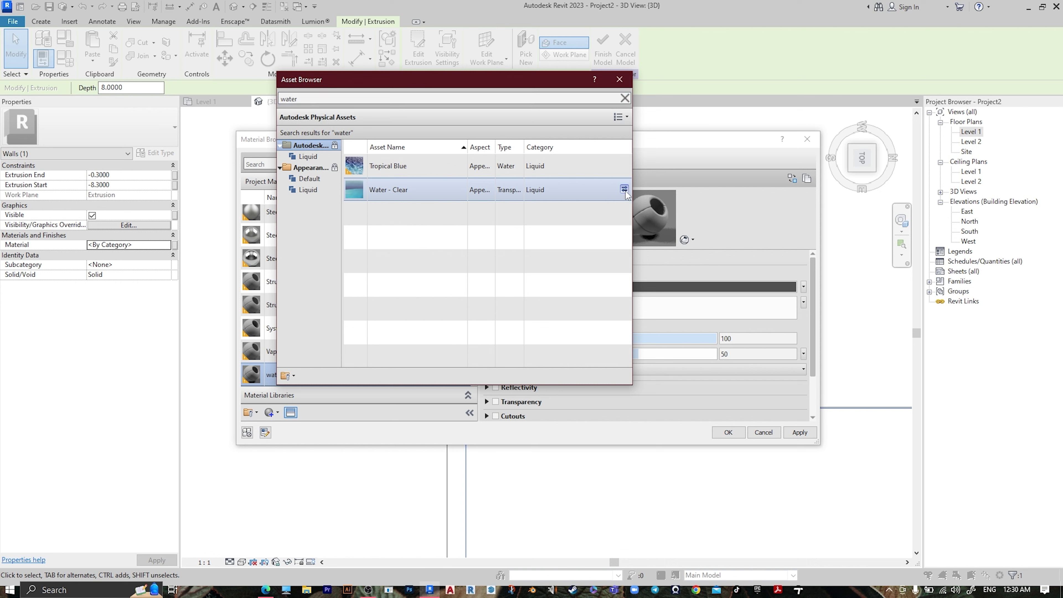
pyautogui.click(619, 79)
pyautogui.click(726, 432)
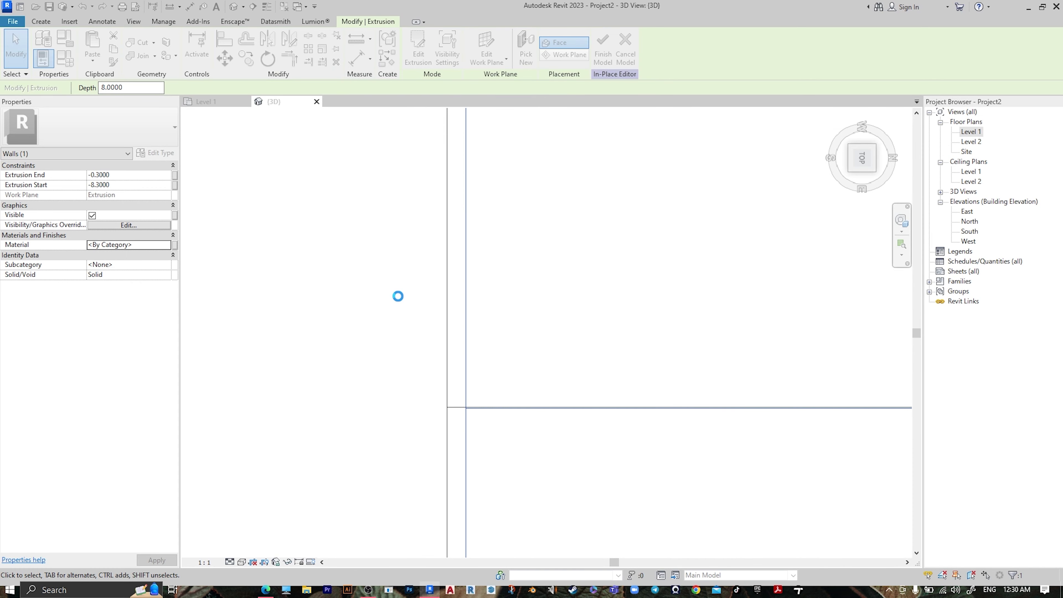
pyautogui.click(398, 296)
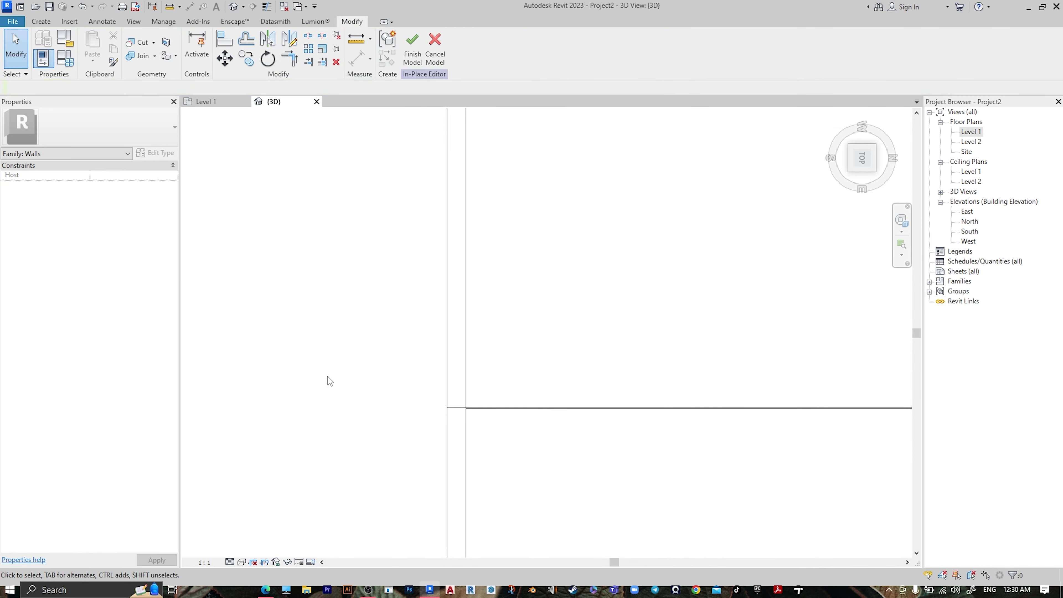
# - Switch the 3D view to a realistic visual style and inspect the water inside the basin
pyautogui.click(241, 563)
pyautogui.click(255, 551)
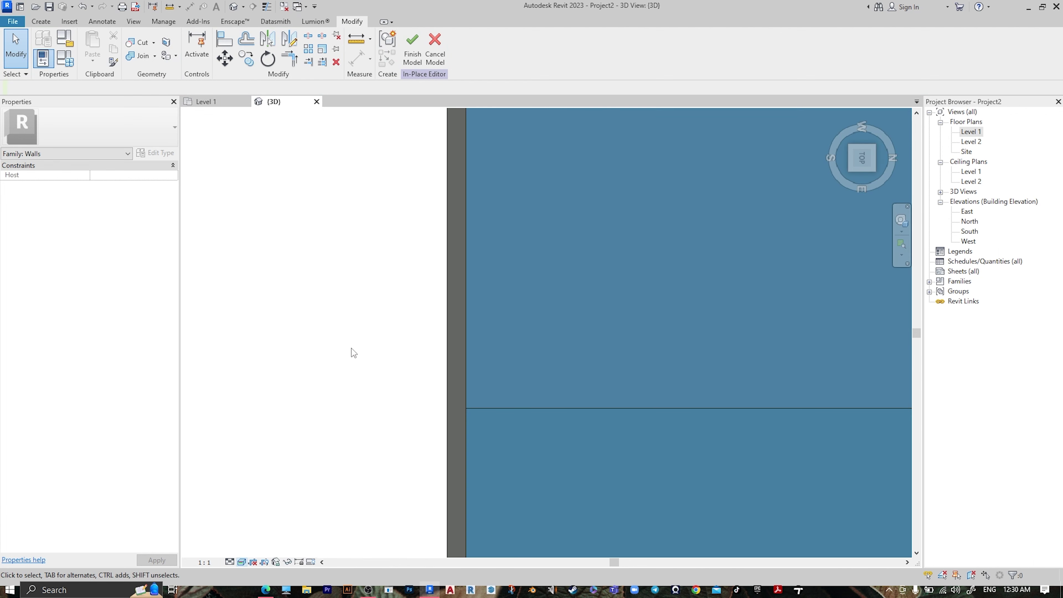
pyautogui.scroll(-5, 355, 350)
pyautogui.keyDown('shift'); pyautogui.moveTo(359, 352); pyautogui.dragTo(621, 387, button='middle'); pyautogui.keyUp('shift')
pyautogui.scroll(6, 605, 380)
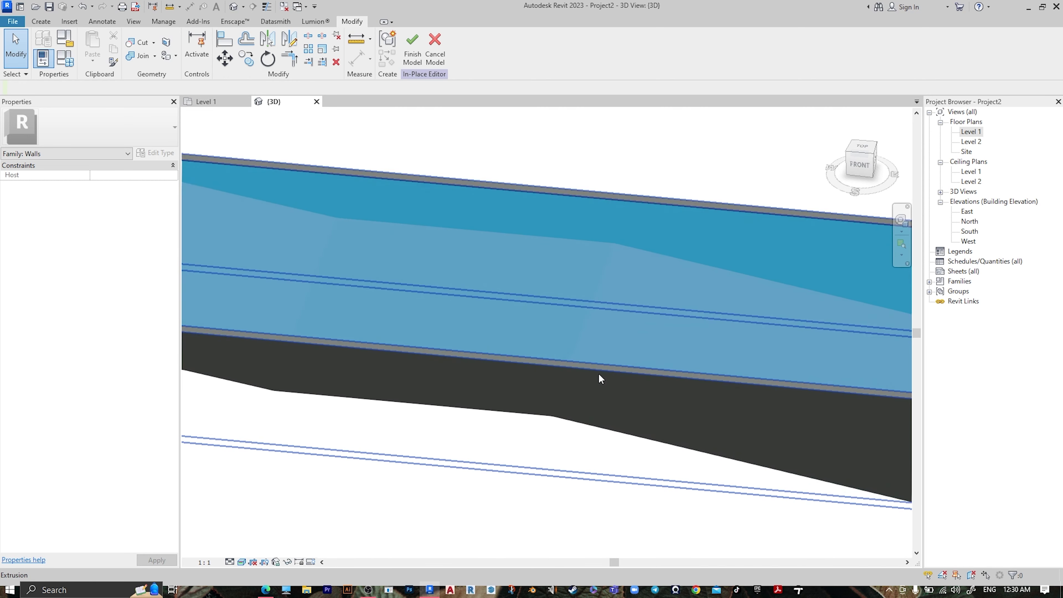
pyautogui.scroll(-4, 598, 373)
# - Orient the 3D view to the top-front-right isometric and finish the in-place basin model
pyautogui.click(877, 159)
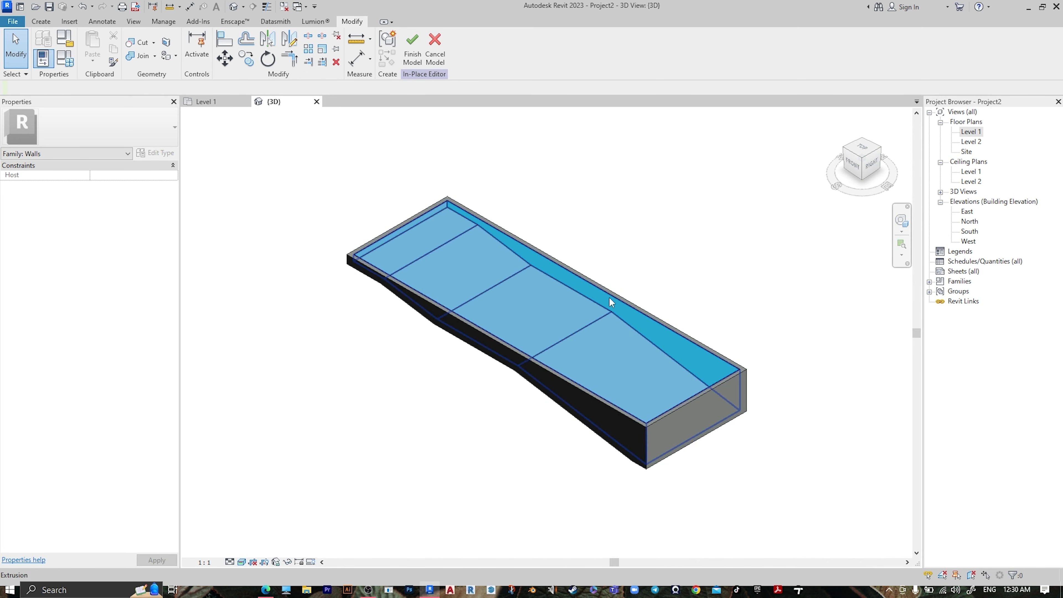
pyautogui.scroll(3, 606, 299)
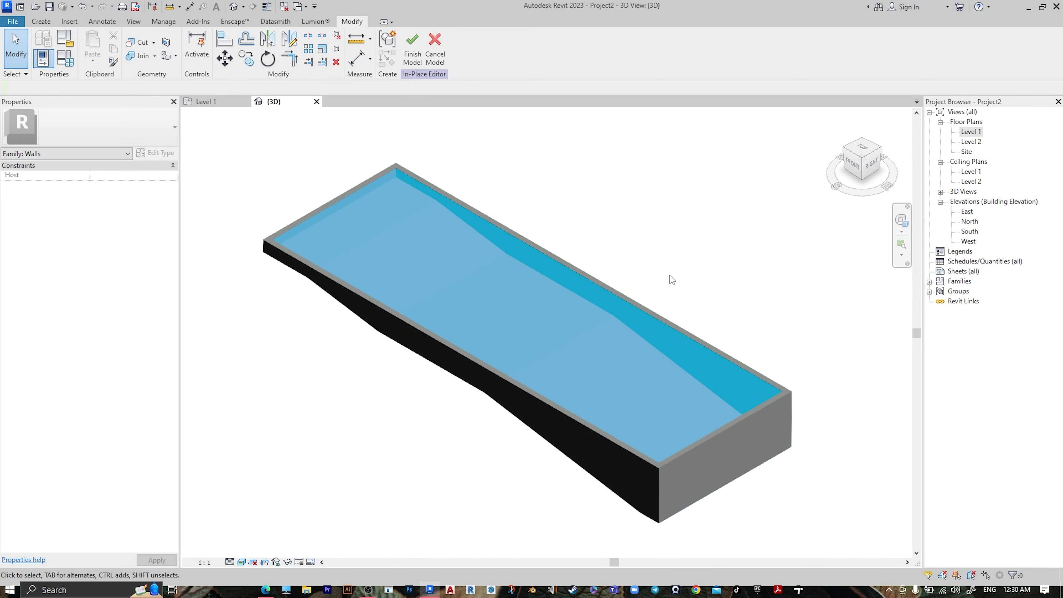
pyautogui.click(411, 54)
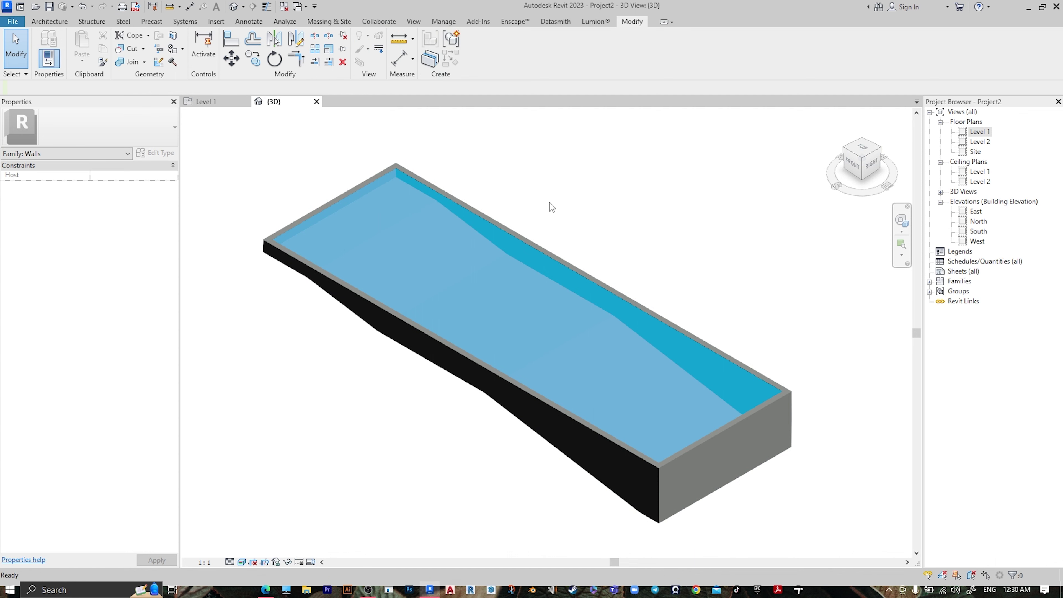